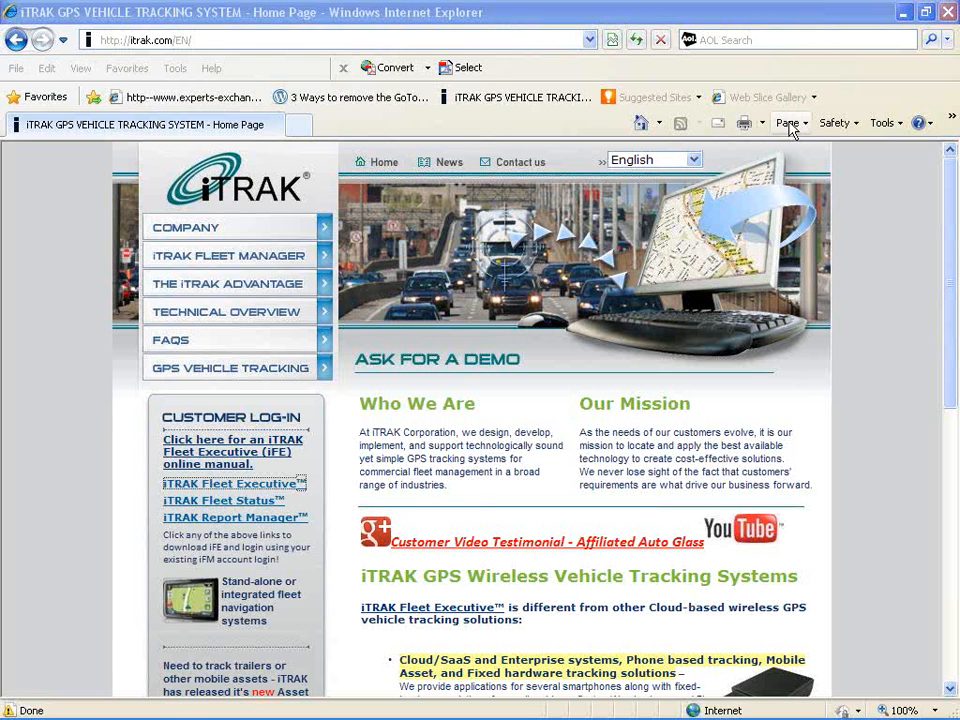
Switch to the iTRAKCorporation YouTube channel window listing the Fleet Executive Feature Academy videos
{"action": "key", "text": "alt+Tab"}
{"action": "key", "text": "alt+Tab"}
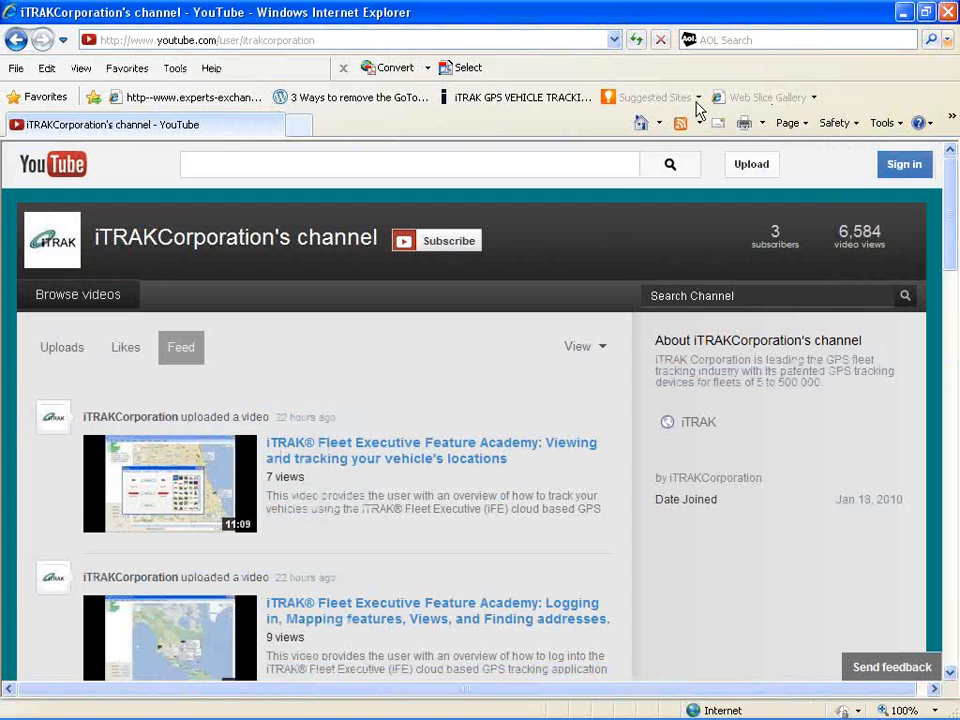
Return to the iTRAK GPS Vehicle Tracking System home page window (itrak.com/EN)
{"action": "key", "text": "alt+Tab"}
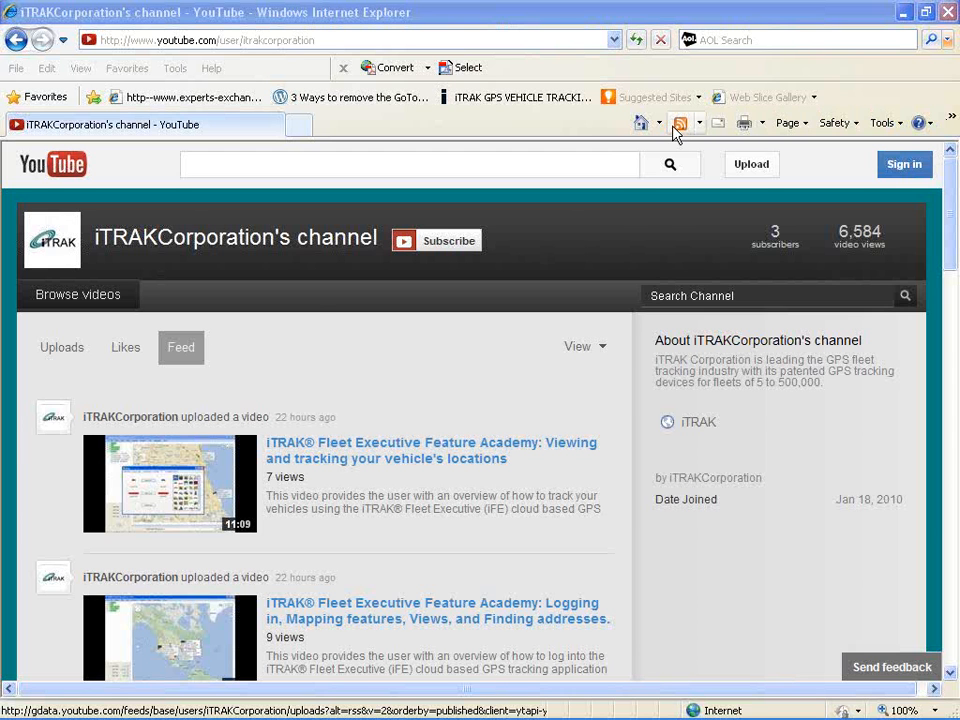
{"action": "key", "text": "alt+Tab"}
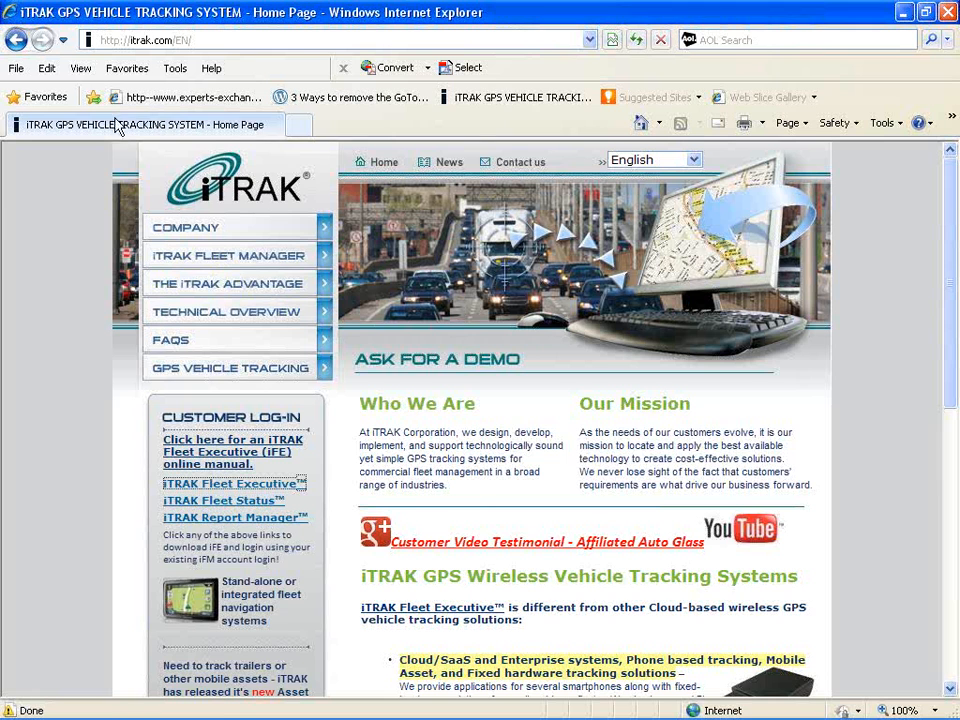
Launch iTRAK Fleet Executive from the Customer Log-In link and log in to the fleet account
{"action": "left_click", "coordinate": [210, 486]}
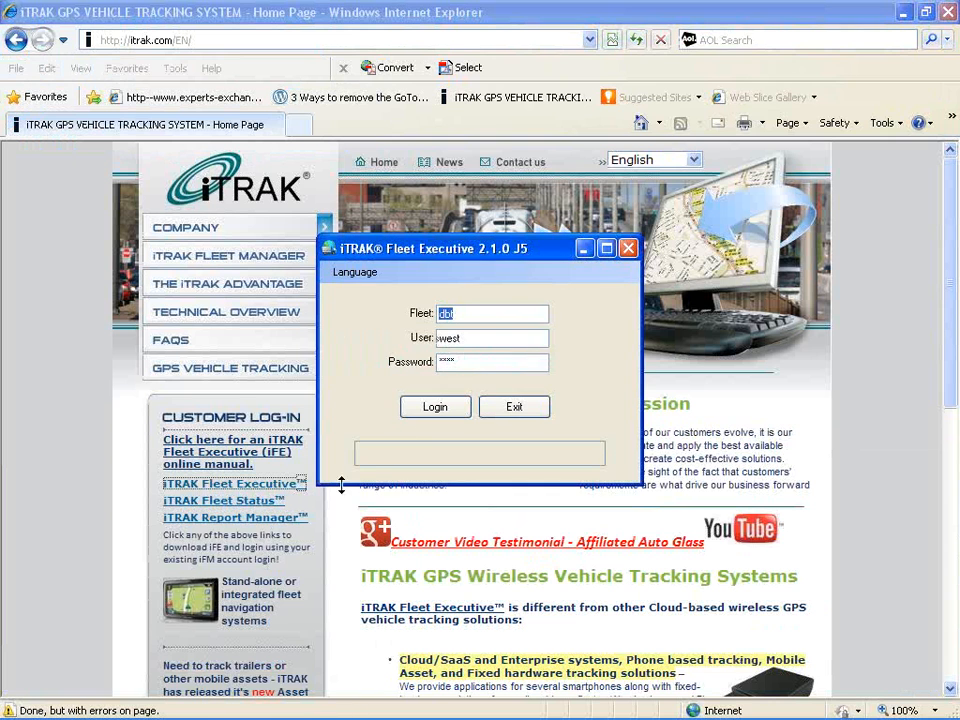
{"action": "left_click", "coordinate": [444, 409]}
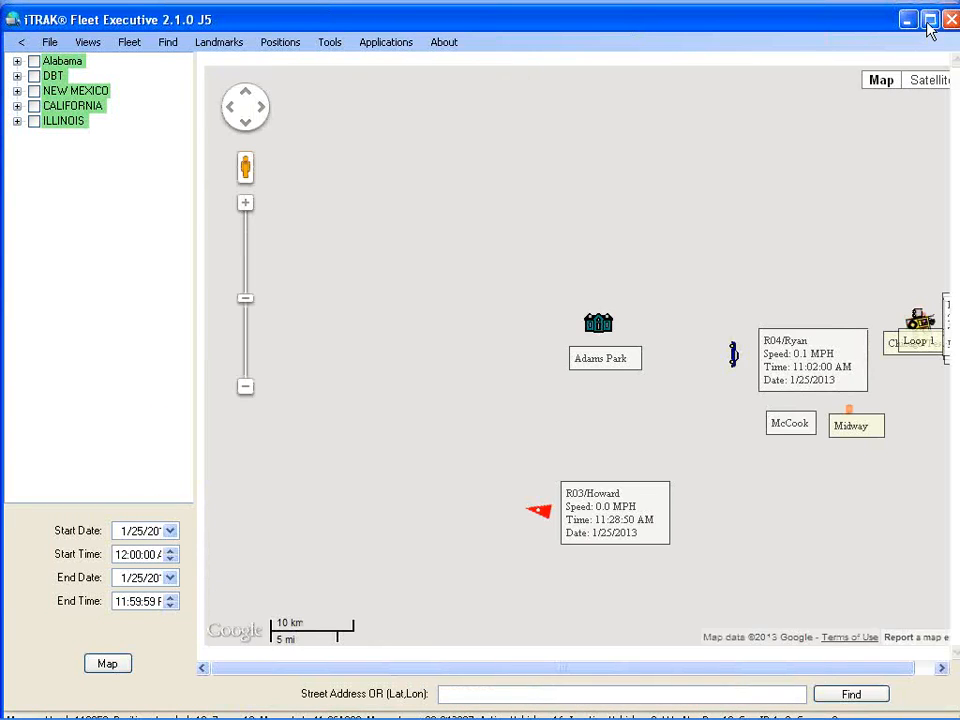
Maximize the window and zoom the map in on Schaumburg near the golf club
{"action": "left_click", "coordinate": [928, 18]}
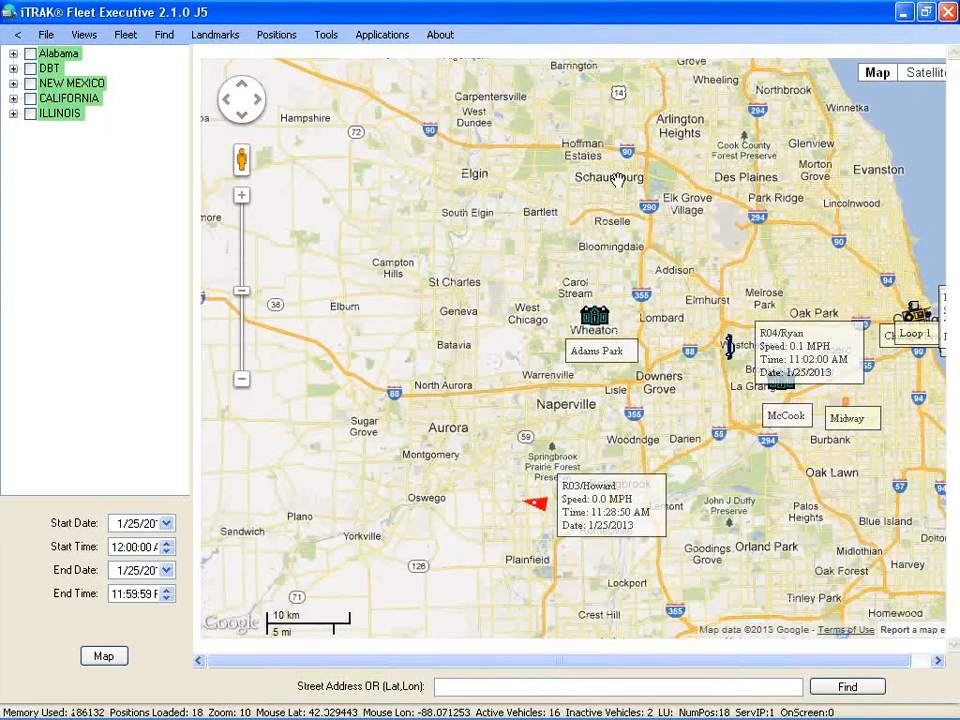
{"action": "left_click_drag", "start_coordinate": [579, 227], "coordinate": [490, 370]}
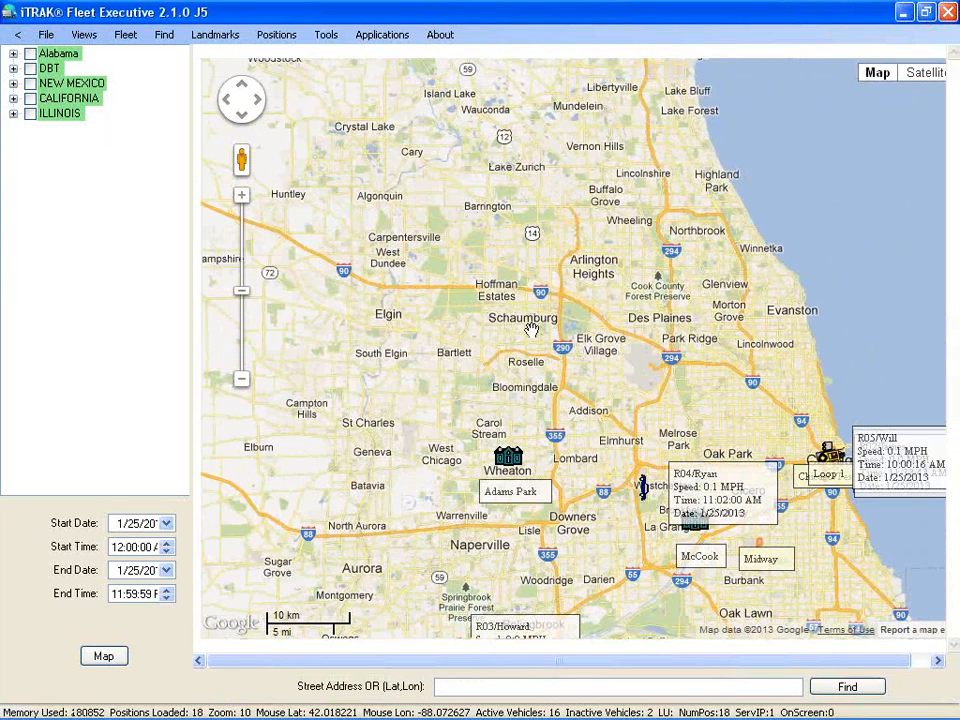
{"action": "double_click", "coordinate": [531, 330]}
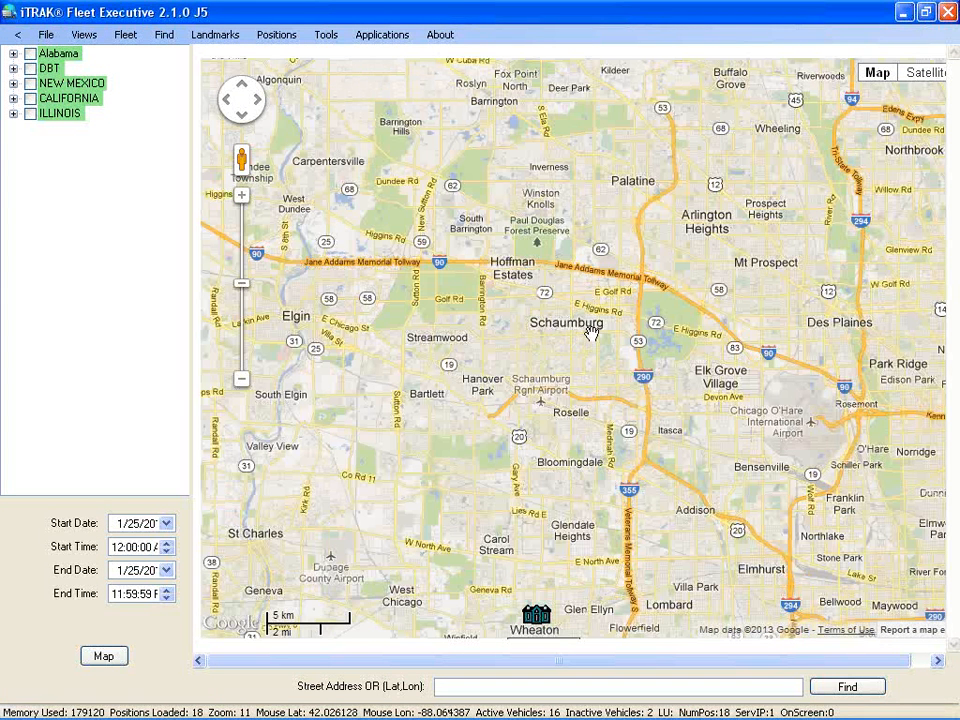
{"action": "double_click", "coordinate": [592, 333]}
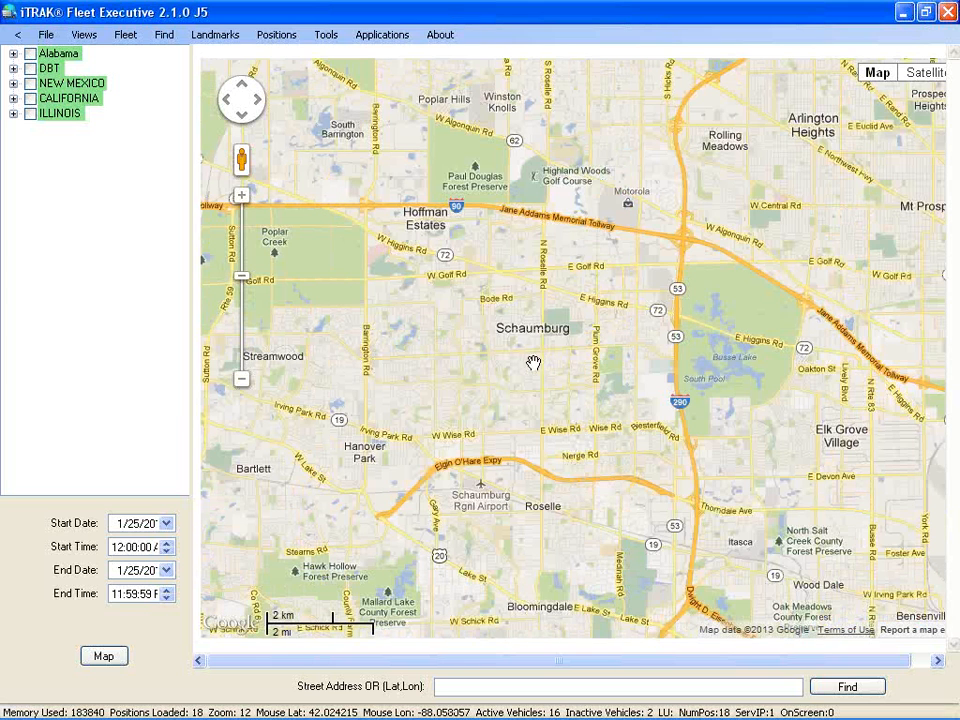
{"action": "left_click_drag", "start_coordinate": [553, 349], "coordinate": [519, 390]}
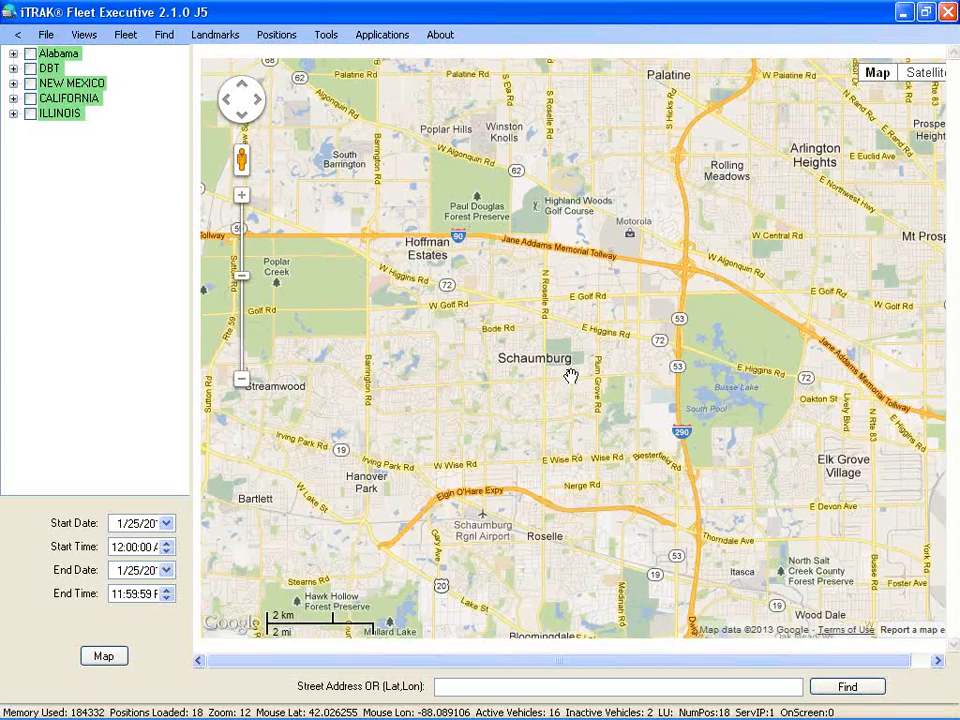
{"action": "scroll", "coordinate": [570, 375], "scroll_direction": "up", "scroll_amount": 1}
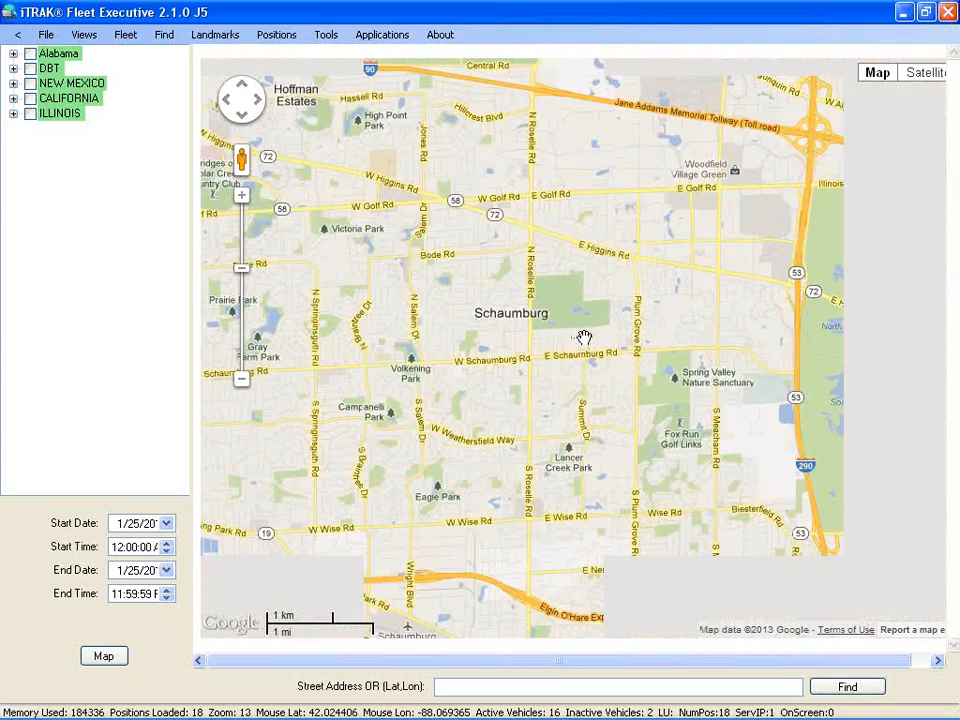
{"action": "left_click_drag", "start_coordinate": [519, 437], "coordinate": [512, 499]}
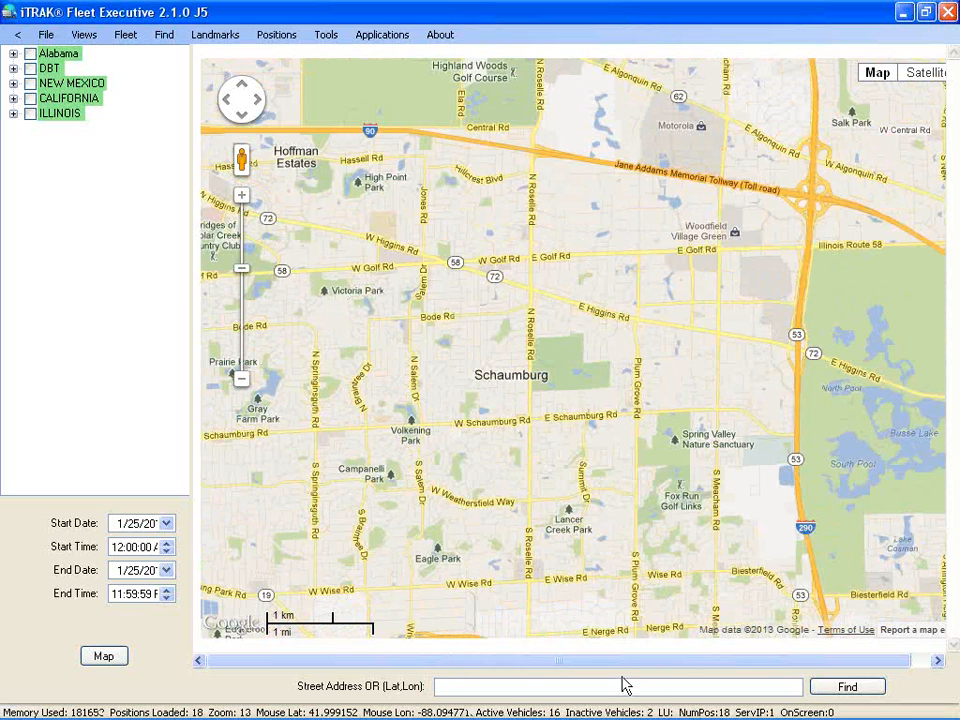
{"action": "double_click", "coordinate": [574, 403]}
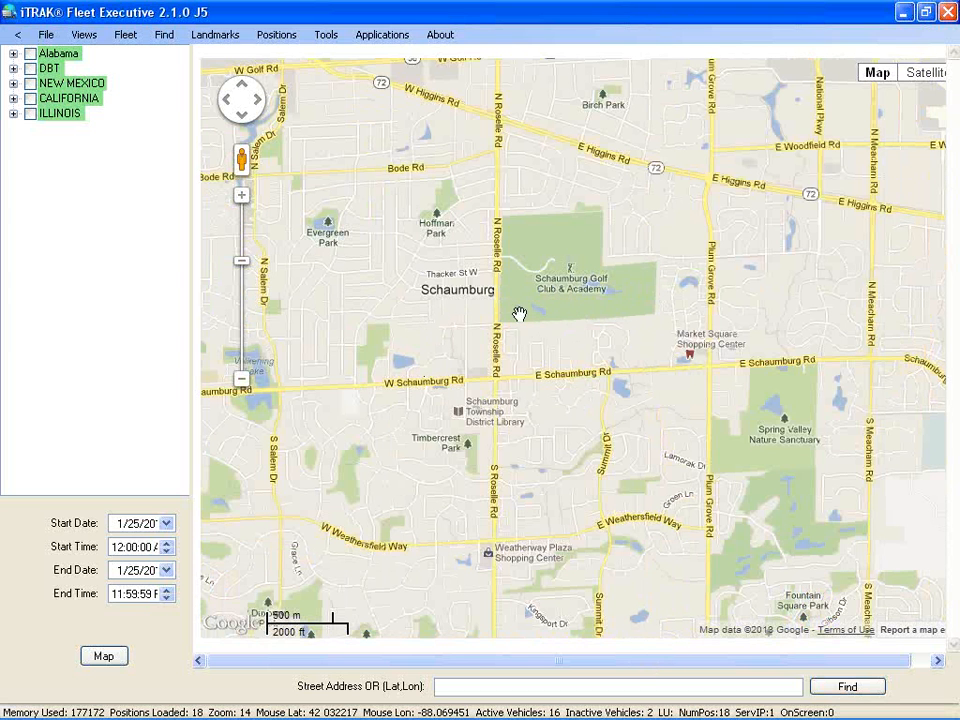
{"action": "left_click_drag", "start_coordinate": [616, 340], "coordinate": [627, 410]}
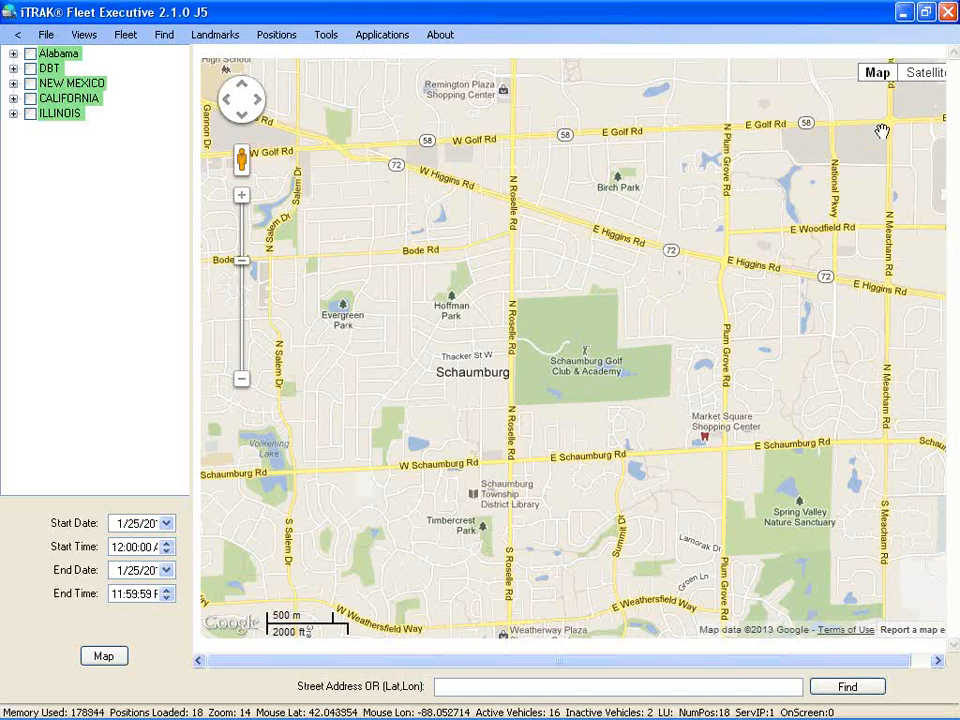
Show satellite imagery, zoom in one level, and centre the Schaumburg Golf Club & Academy
{"action": "left_click", "coordinate": [915, 72]}
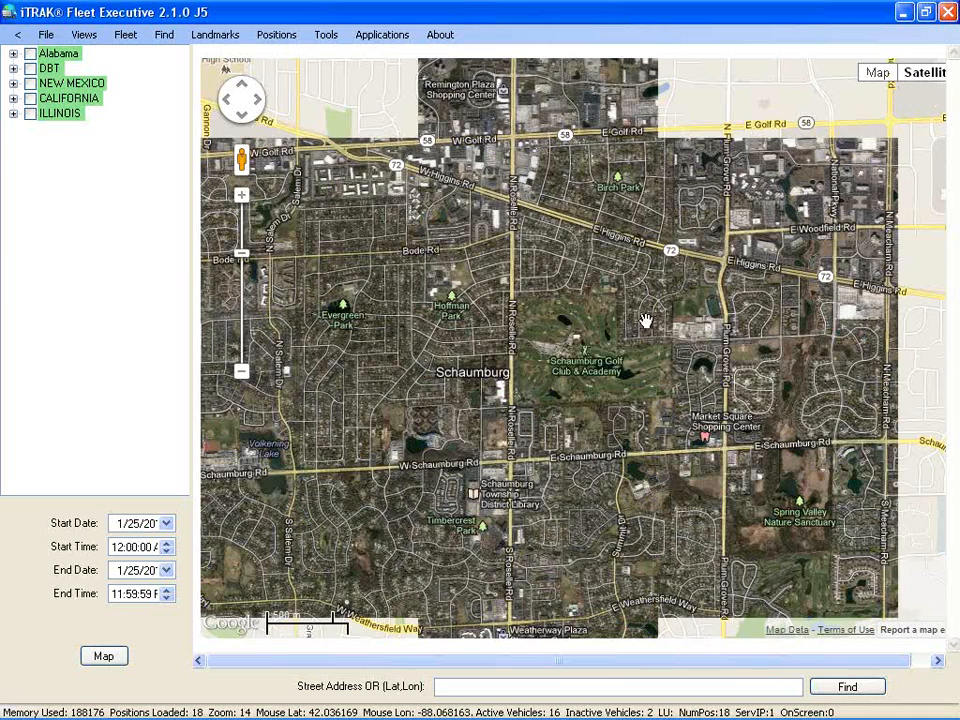
{"action": "scroll", "coordinate": [645, 320], "scroll_direction": "up", "scroll_amount": 1}
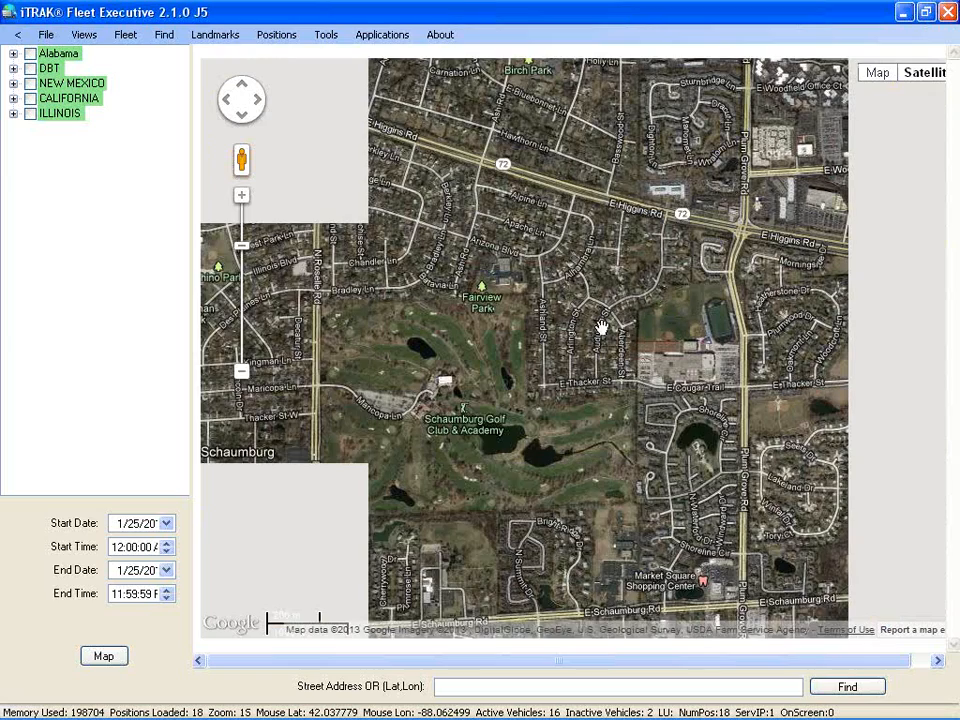
{"action": "left_click_drag", "start_coordinate": [587, 333], "coordinate": [671, 272]}
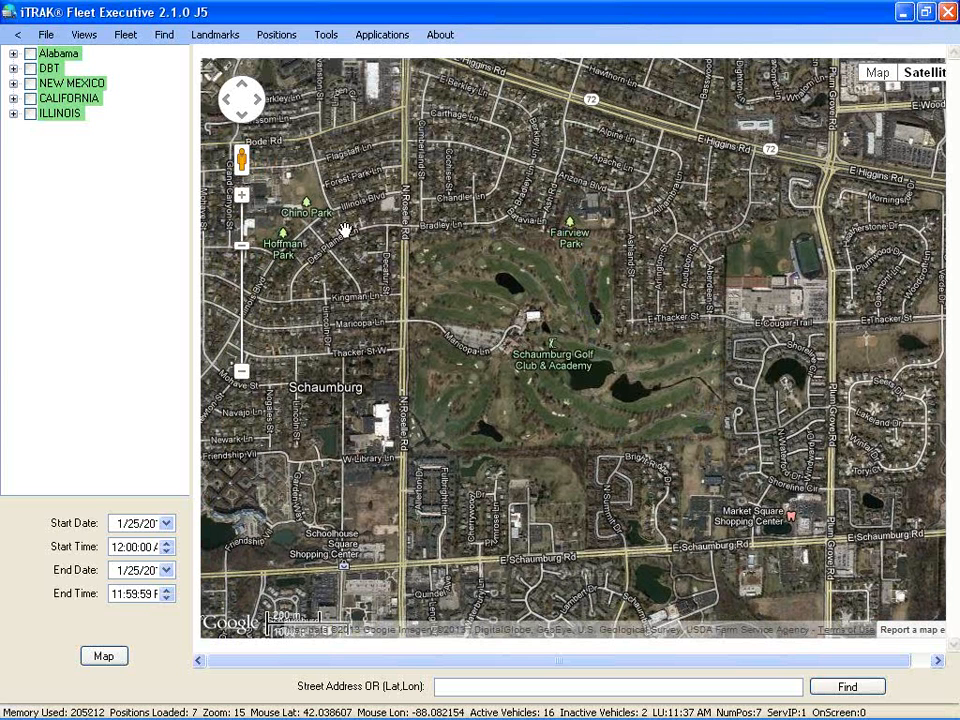
Open the Landmark Editor from the Landmarks menu
{"action": "left_click", "coordinate": [216, 38]}
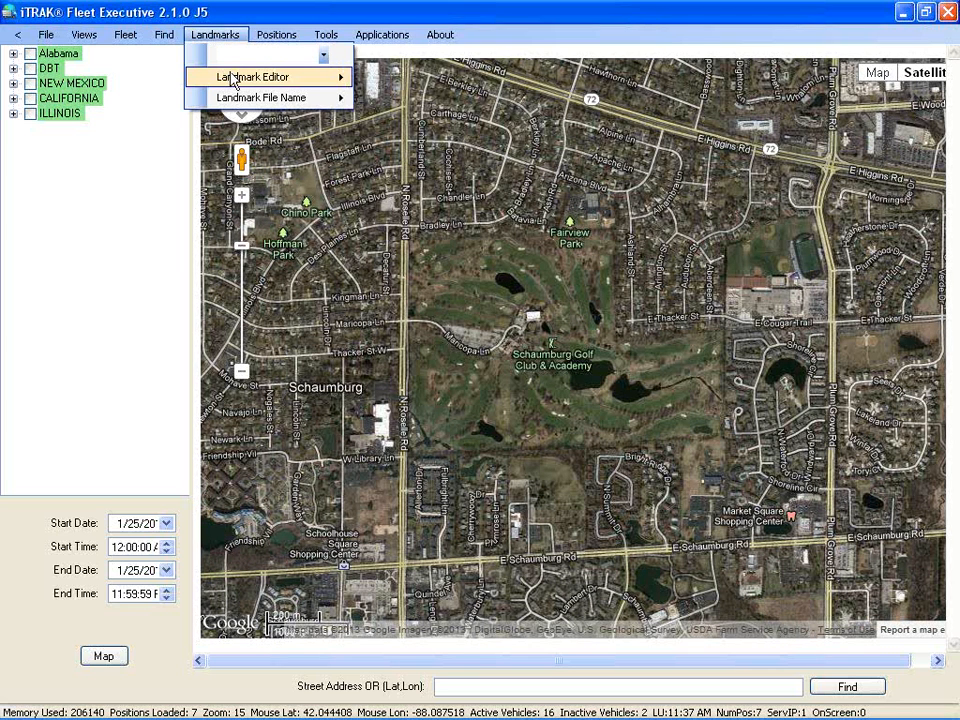
{"action": "mouse_move", "coordinate": [233, 83]}
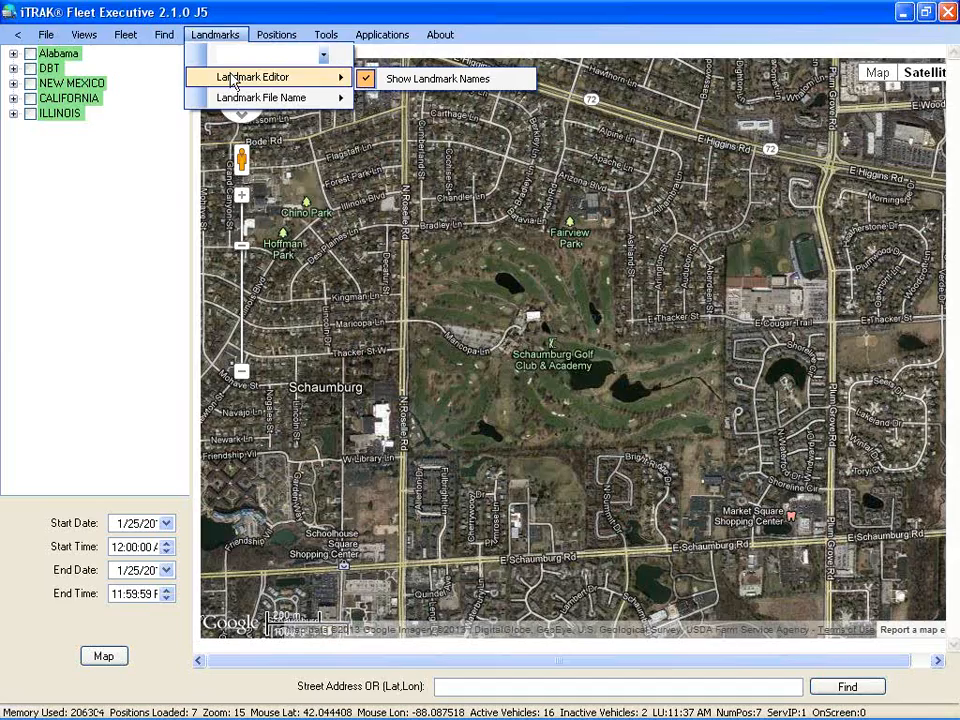
{"action": "left_click", "coordinate": [233, 81]}
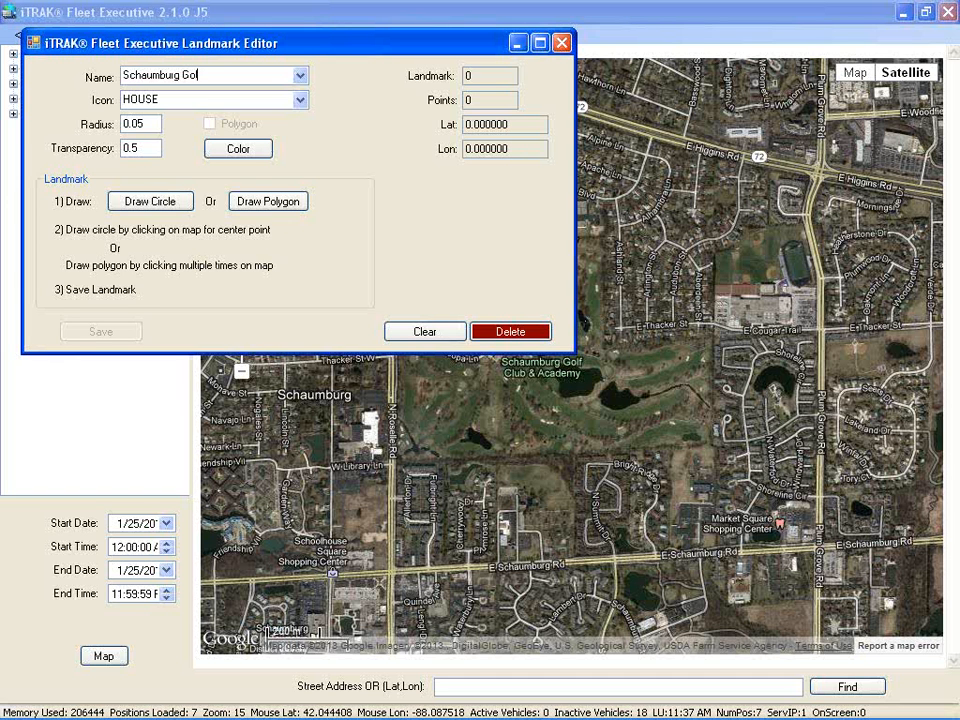
Set the Schaumburg Golf landmark's icon to BUILDING, leaving the colour unchanged
{"action": "left_click", "coordinate": [299, 100]}
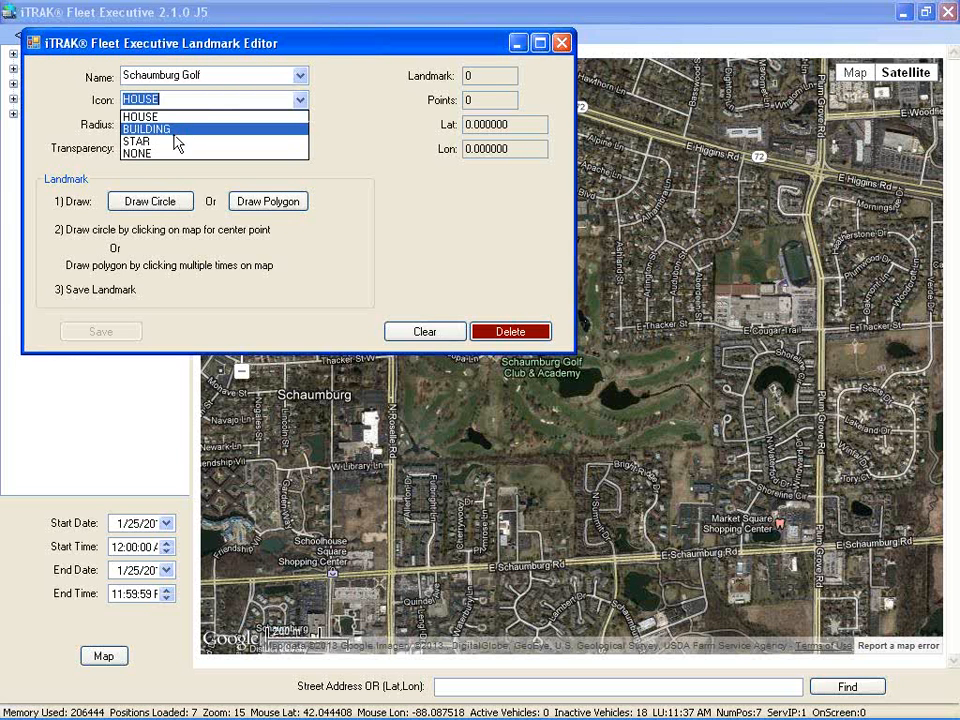
{"action": "left_click", "coordinate": [158, 129]}
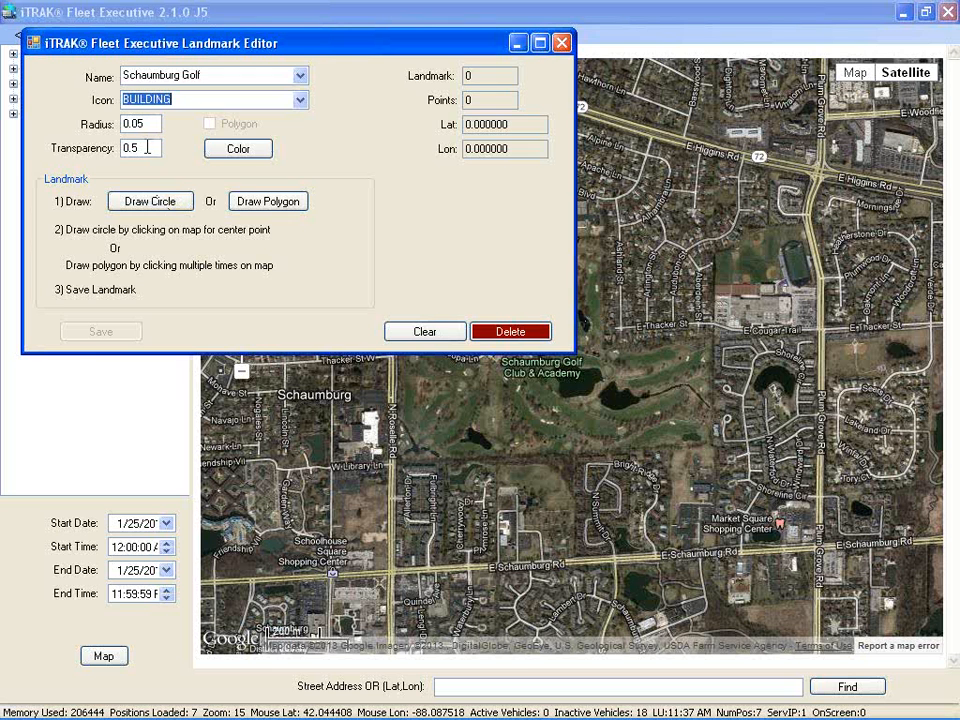
{"action": "left_click", "coordinate": [237, 154]}
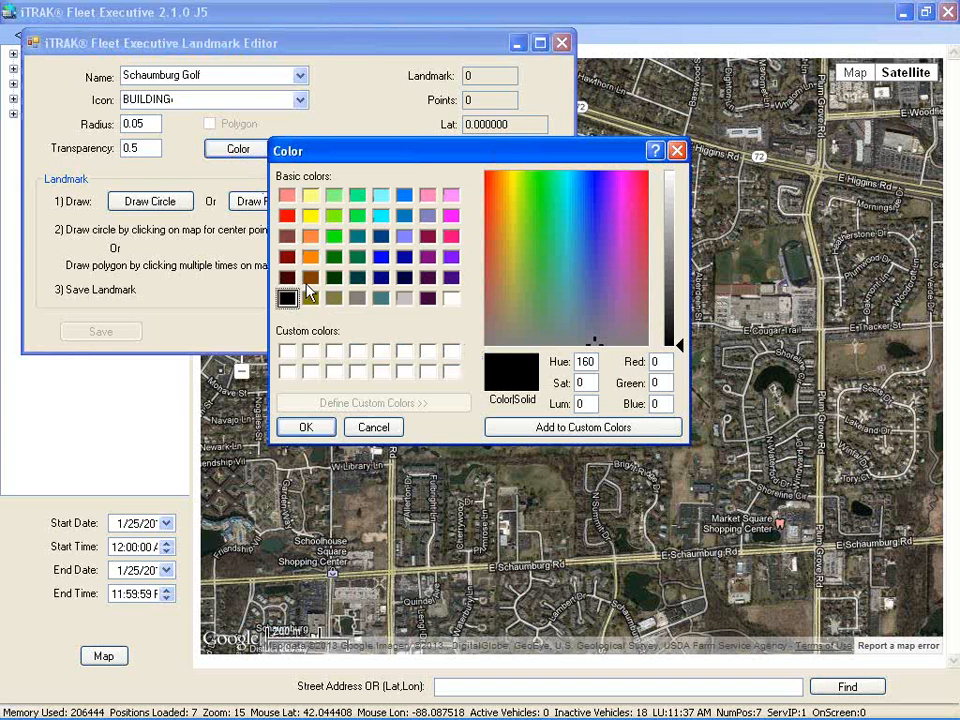
{"action": "left_click", "coordinate": [365, 430]}
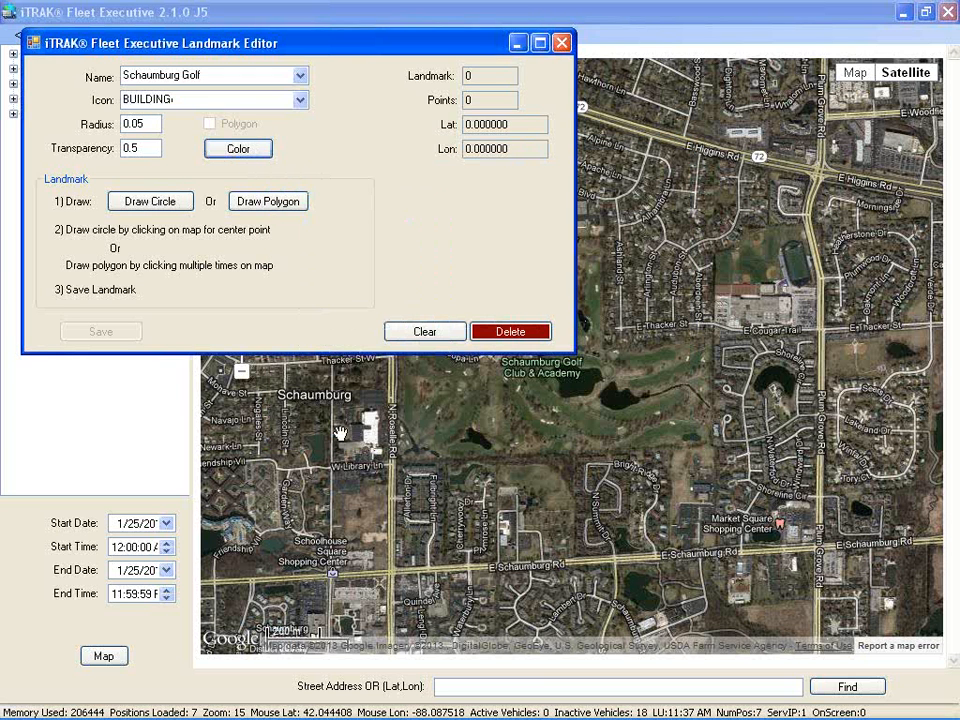
Draw a polygon around the golf course and pull its inner corner down to E Thacker St
{"action": "left_click", "coordinate": [278, 204]}
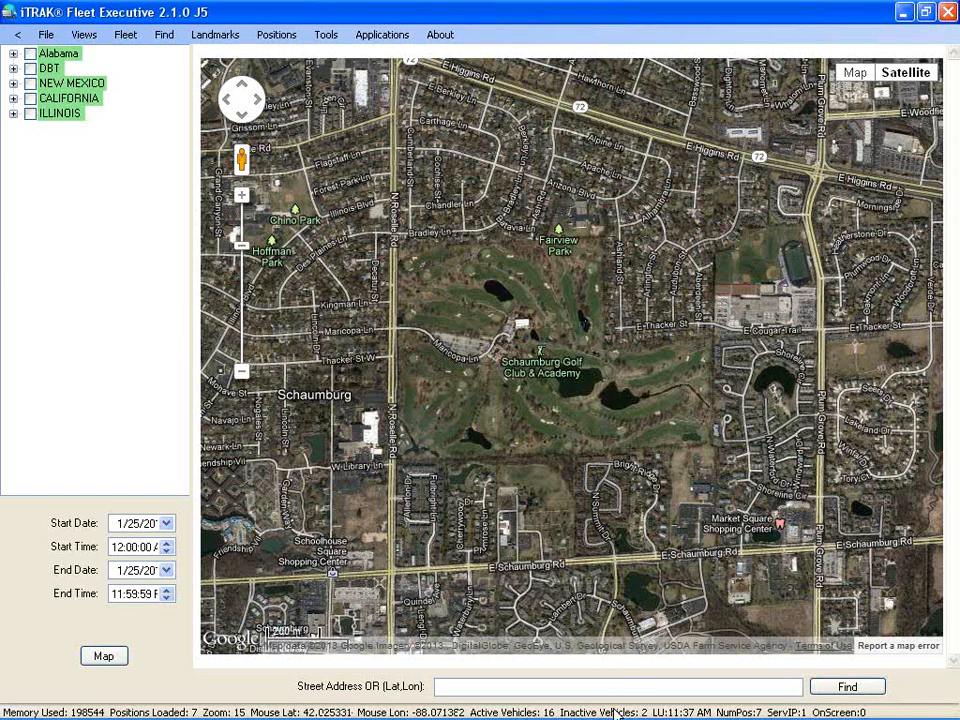
{"action": "mouse_move", "coordinate": [615, 714]}
{"action": "left_click", "coordinate": [388, 243]}
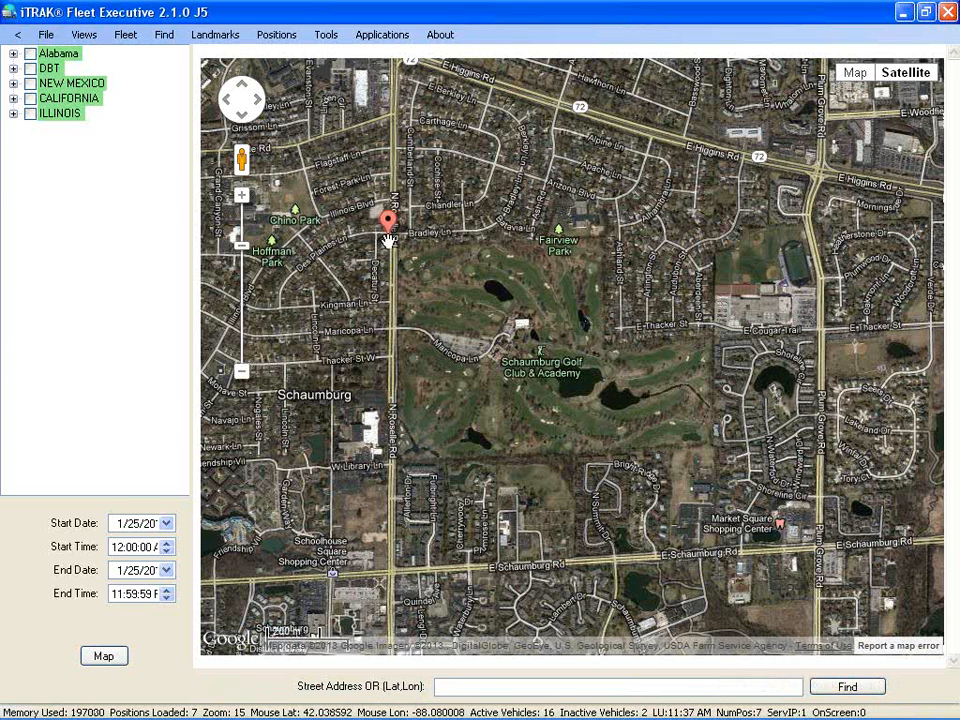
{"action": "left_click", "coordinate": [389, 458]}
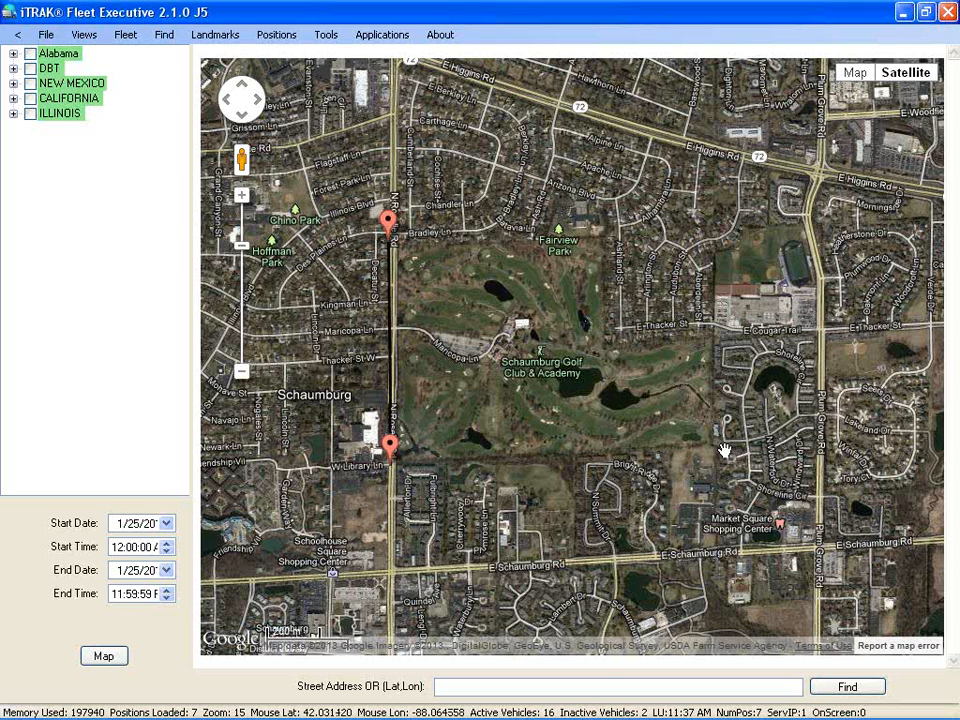
{"action": "left_click", "coordinate": [724, 451]}
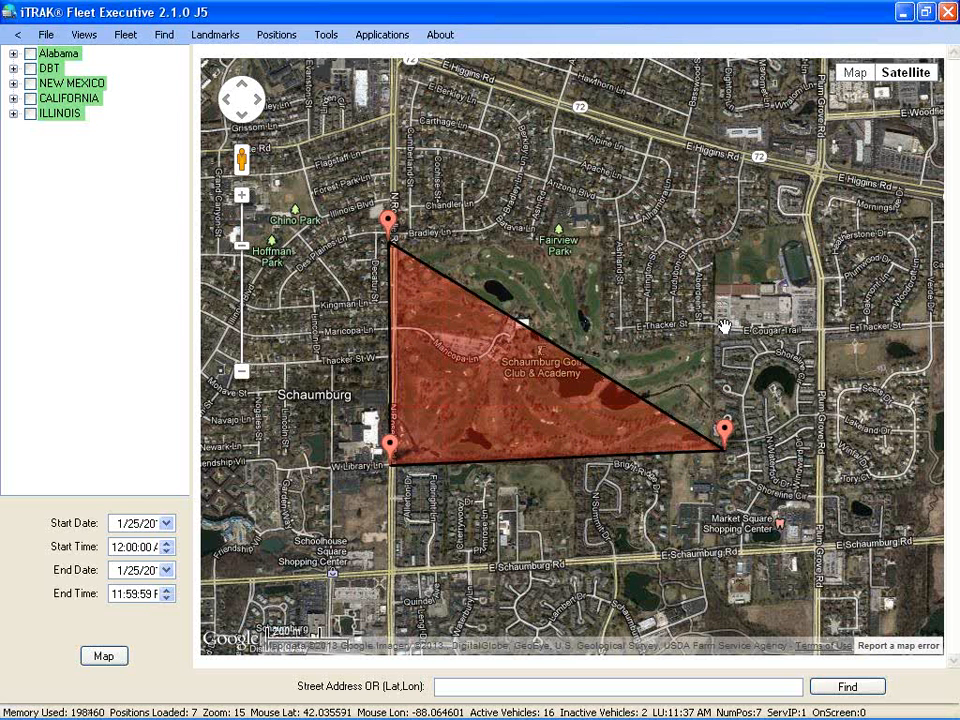
{"action": "left_click", "coordinate": [724, 326]}
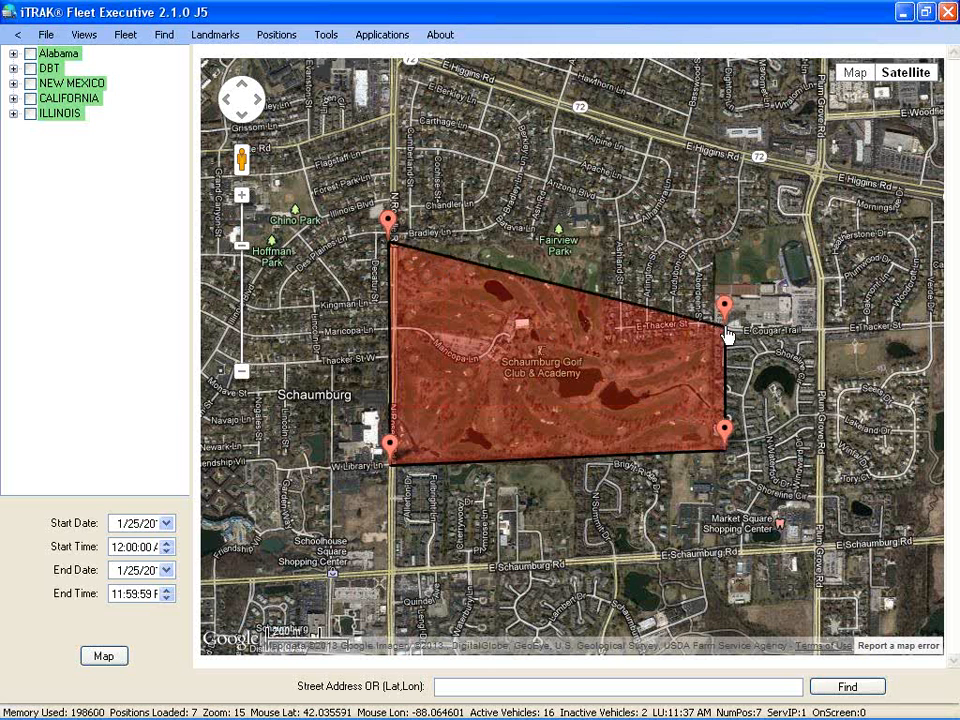
{"action": "left_click", "coordinate": [612, 282]}
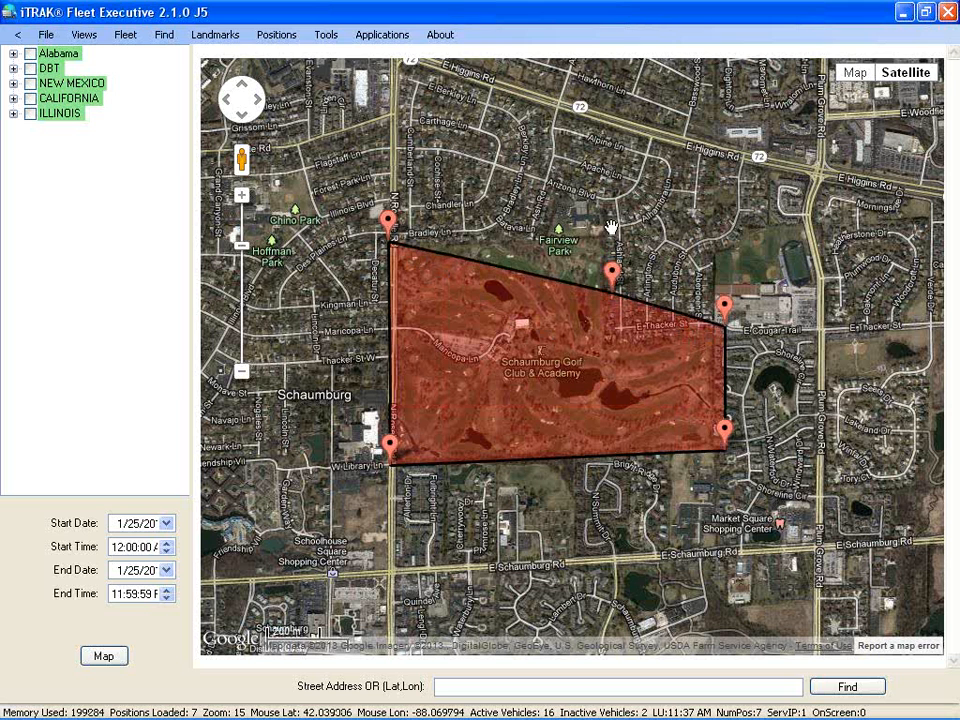
{"action": "left_click", "coordinate": [612, 229]}
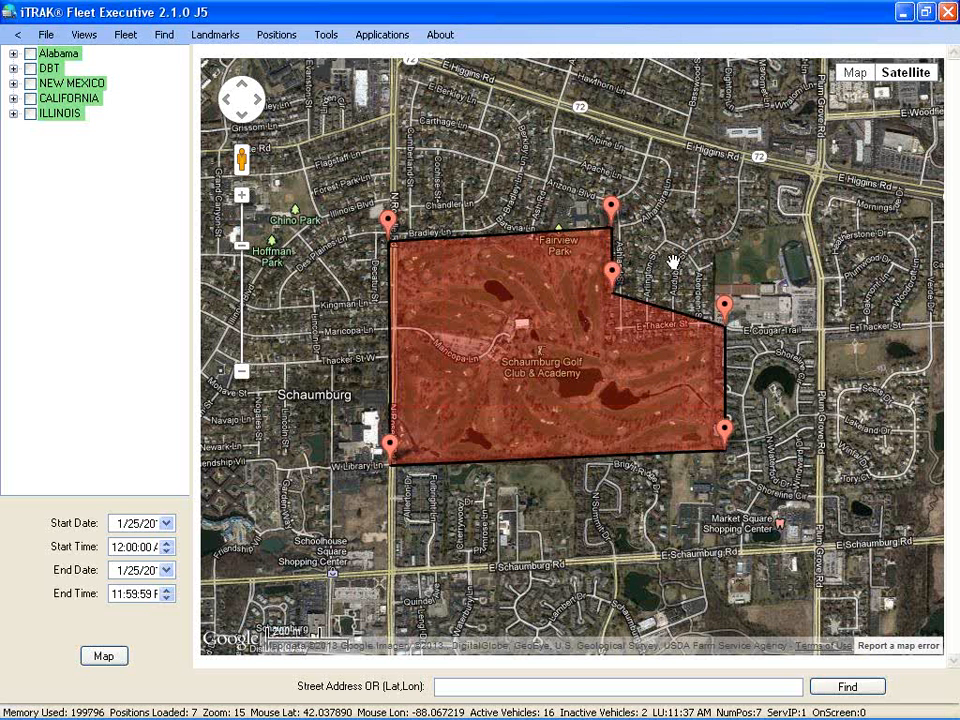
{"action": "mouse_move", "coordinate": [614, 277]}
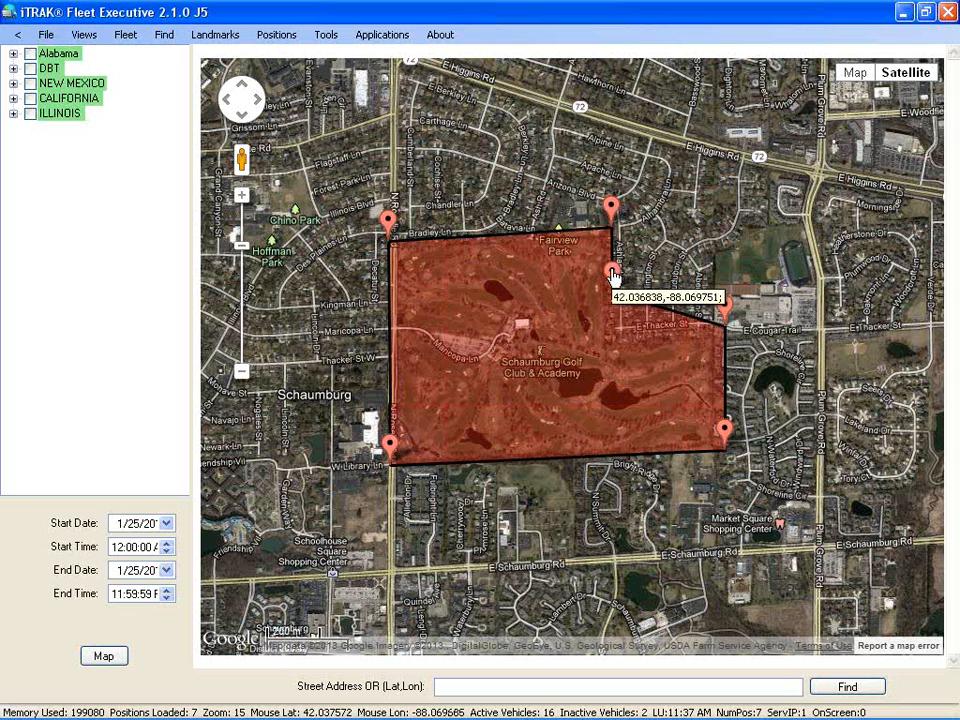
{"action": "mouse_move", "coordinate": [614, 277]}
{"action": "left_mouse_down"}
{"action": "mouse_move", "coordinate": [617, 326]}
{"action": "mouse_move", "coordinate": [609, 327]}
{"action": "mouse_move", "coordinate": [614, 318]}
{"action": "left_mouse_up"}
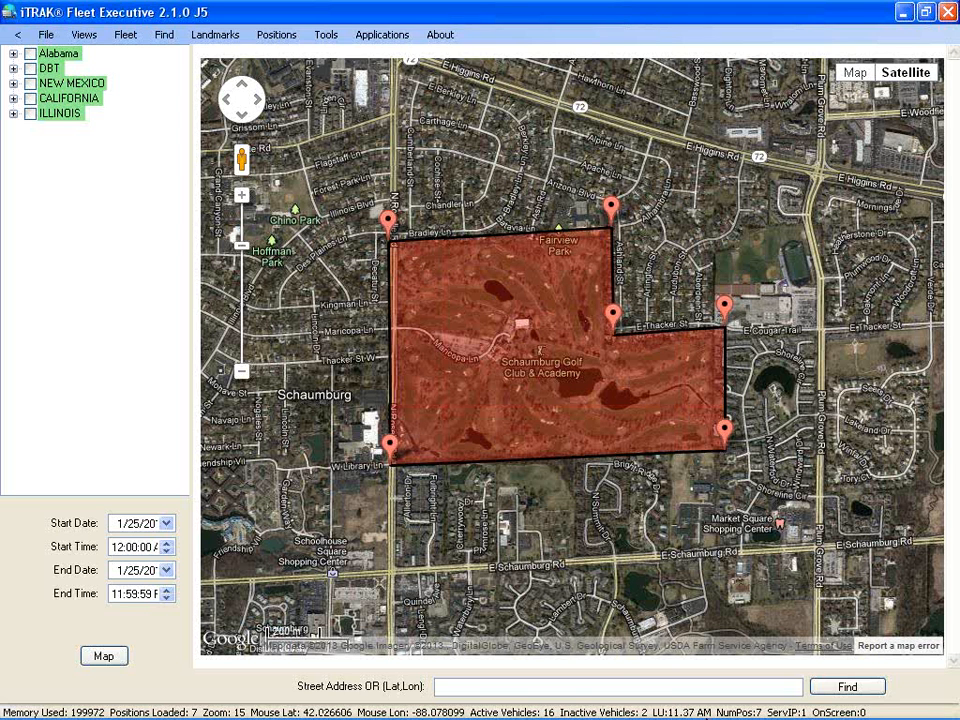
Save the outline as the Schaumburg Golf landmark and close the Landmark Editor
{"action": "mouse_move", "coordinate": [705, 718]}
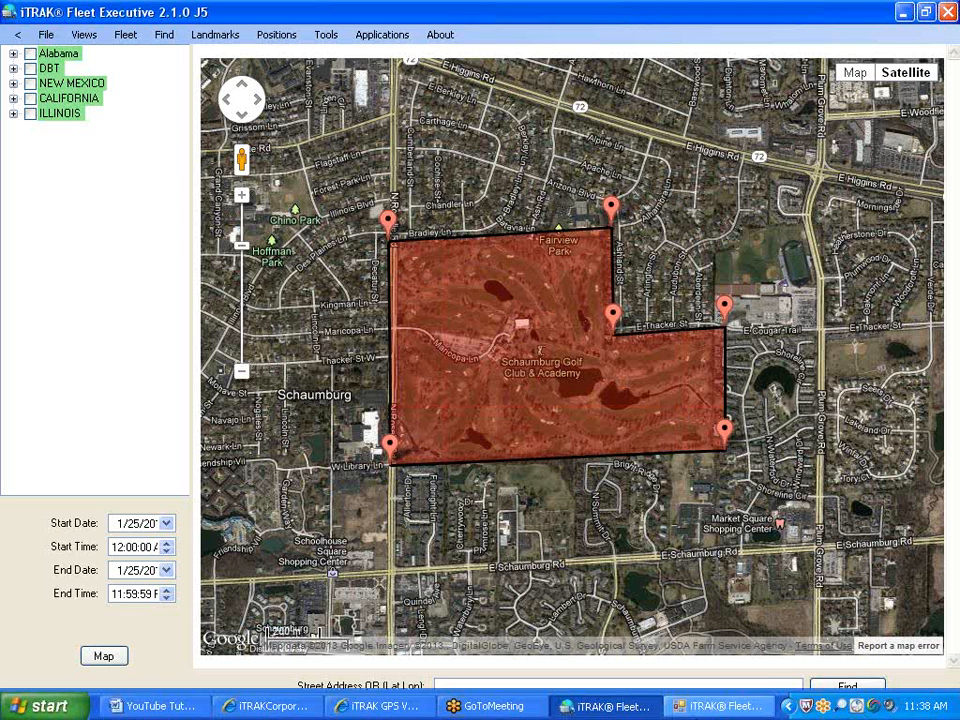
{"action": "left_click", "coordinate": [727, 707]}
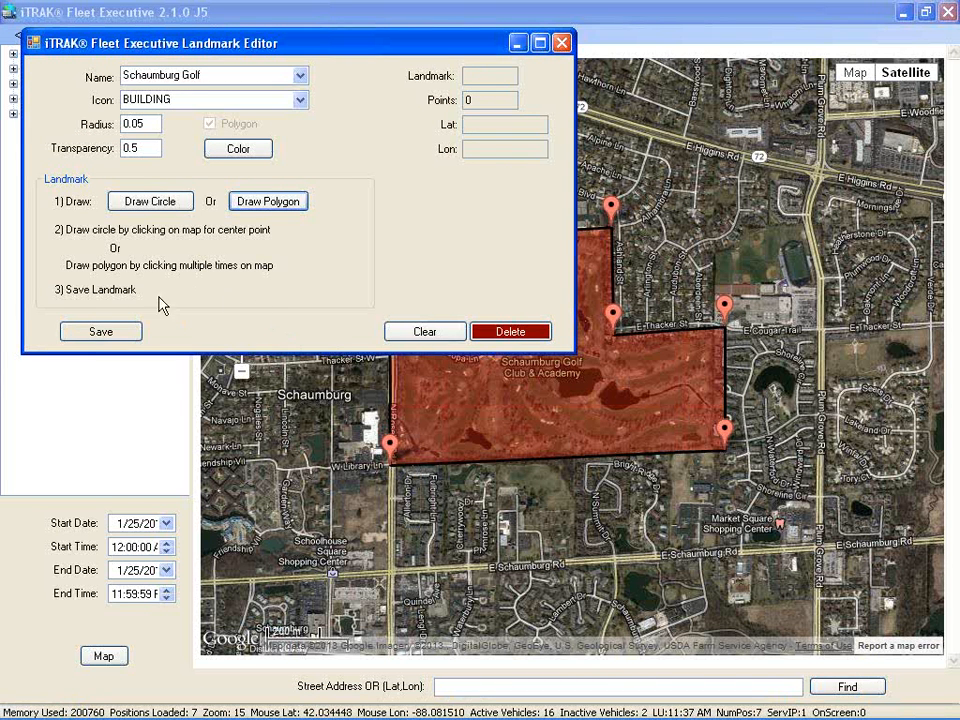
{"action": "left_click", "coordinate": [125, 333]}
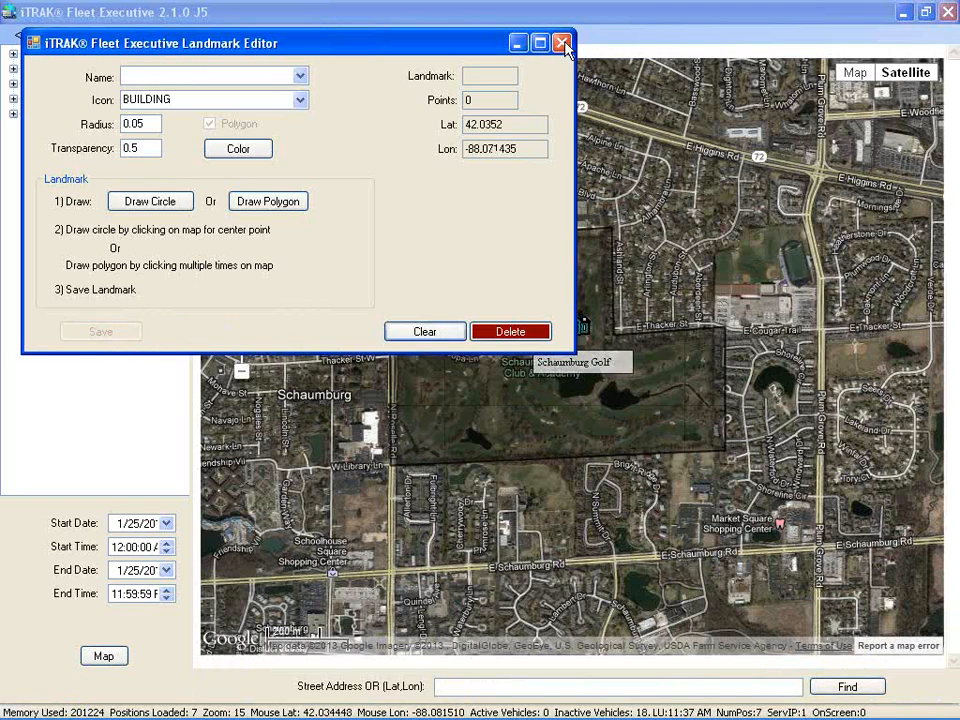
{"action": "left_click", "coordinate": [563, 43]}
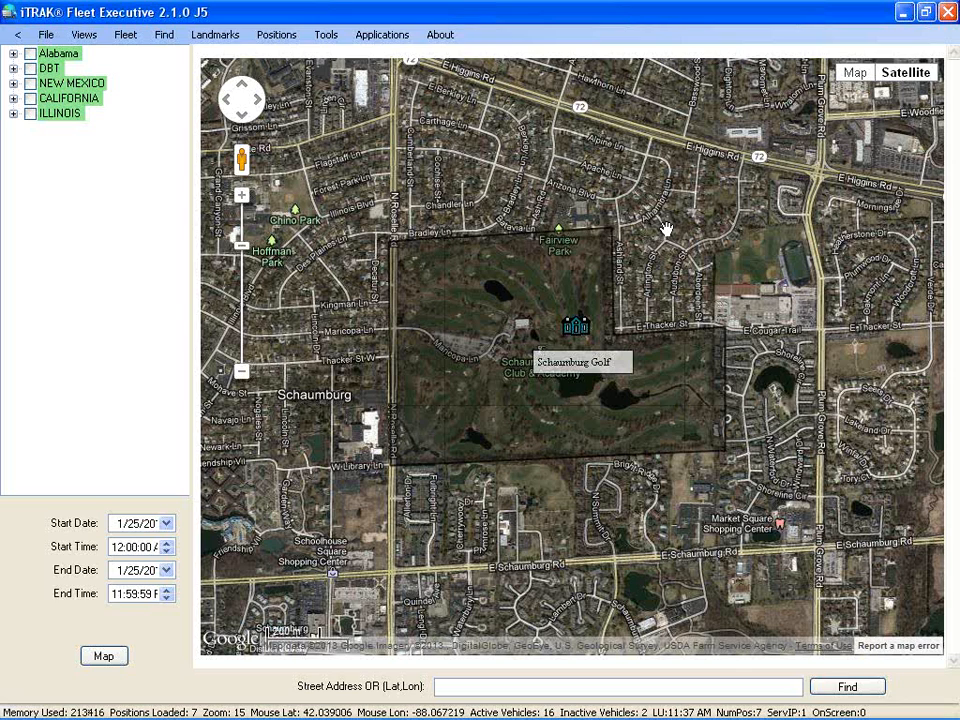
Zoom the map out and pan north to centre on Paul Douglas Forest Preserve
{"action": "left_click", "coordinate": [241, 372]}
{"action": "left_click", "coordinate": [241, 372]}
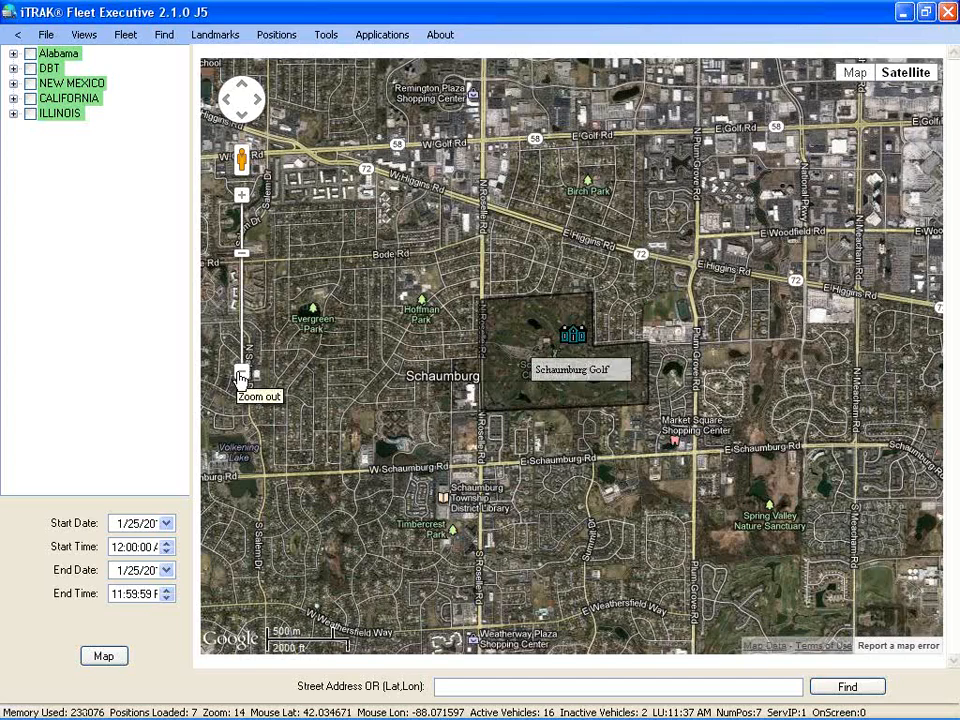
{"action": "left_click", "coordinate": [241, 372]}
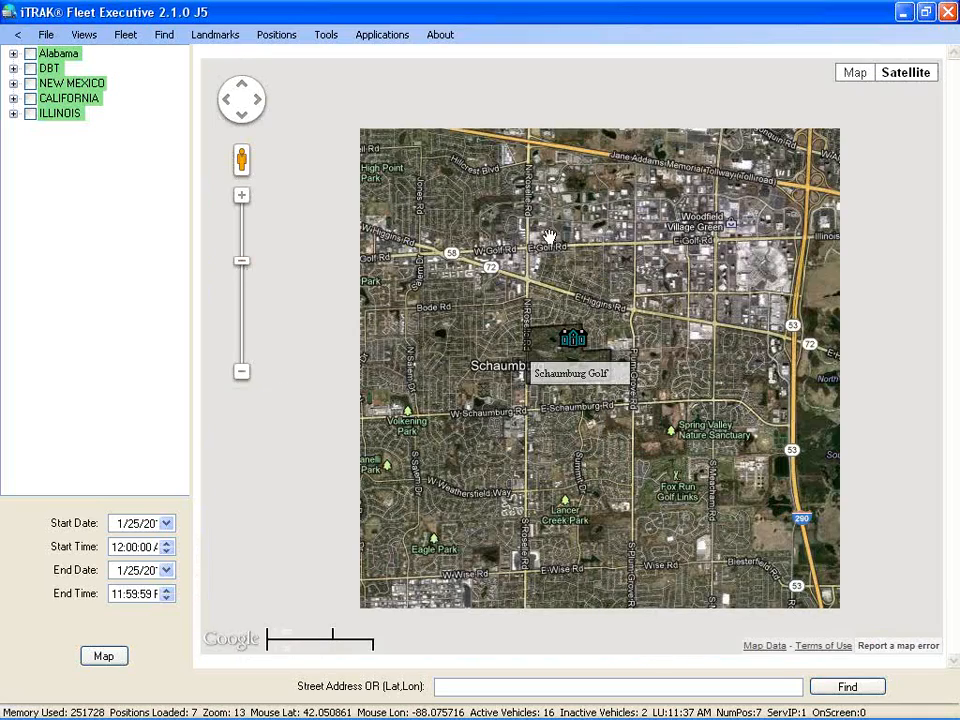
{"action": "left_click_drag", "start_coordinate": [559, 223], "coordinate": [563, 393]}
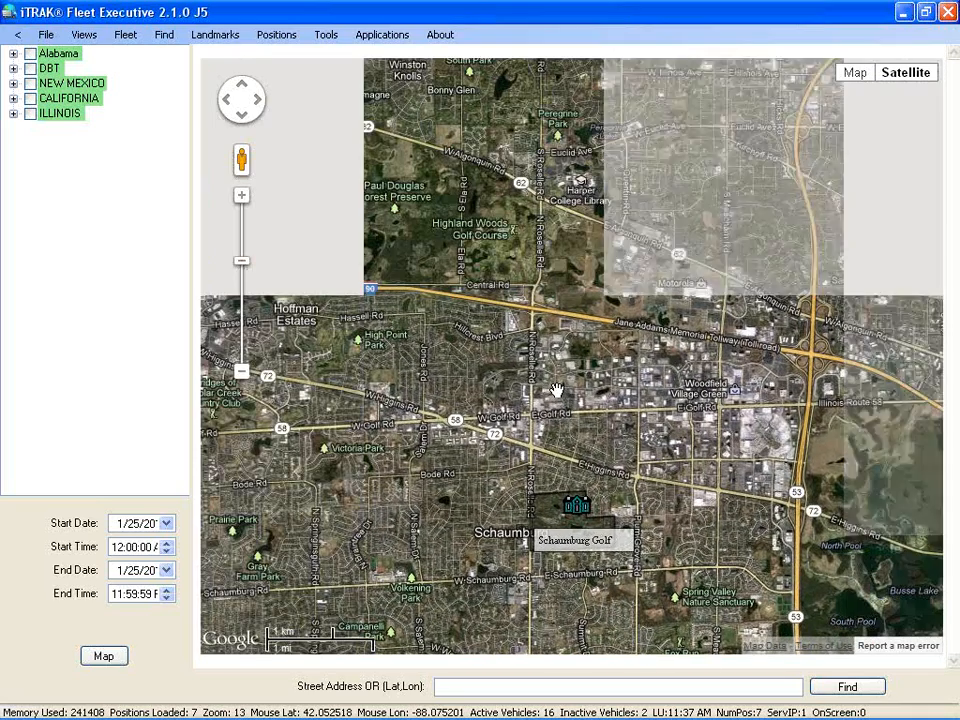
{"action": "left_click_drag", "start_coordinate": [506, 316], "coordinate": [605, 456]}
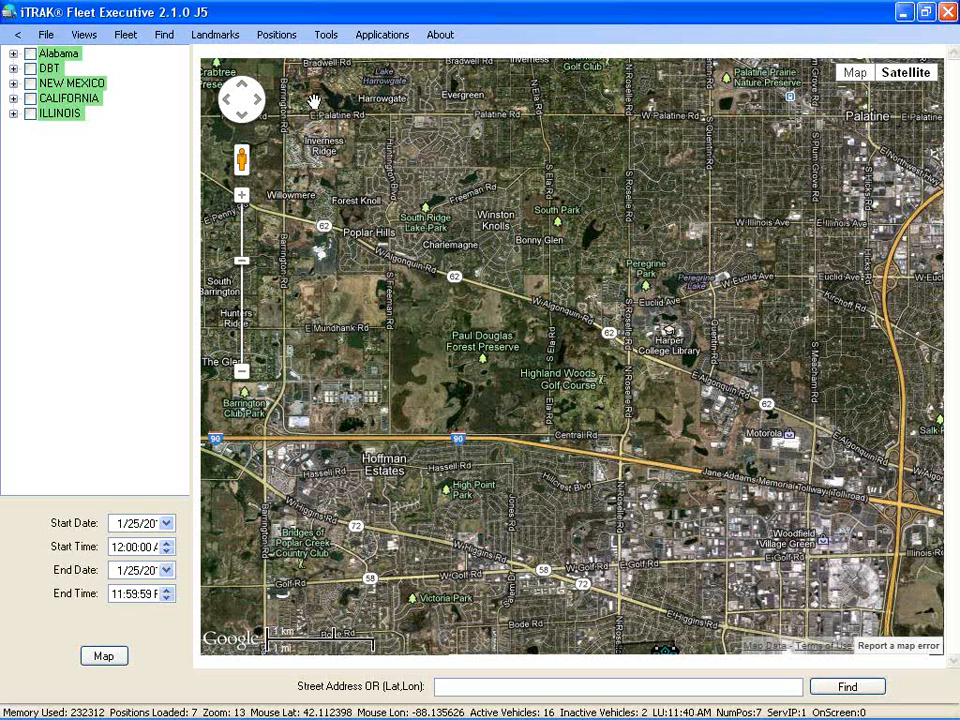
Open the Geofence Editor and name the new geofence 'Paul Douglas FP'
{"action": "left_click", "coordinate": [386, 44]}
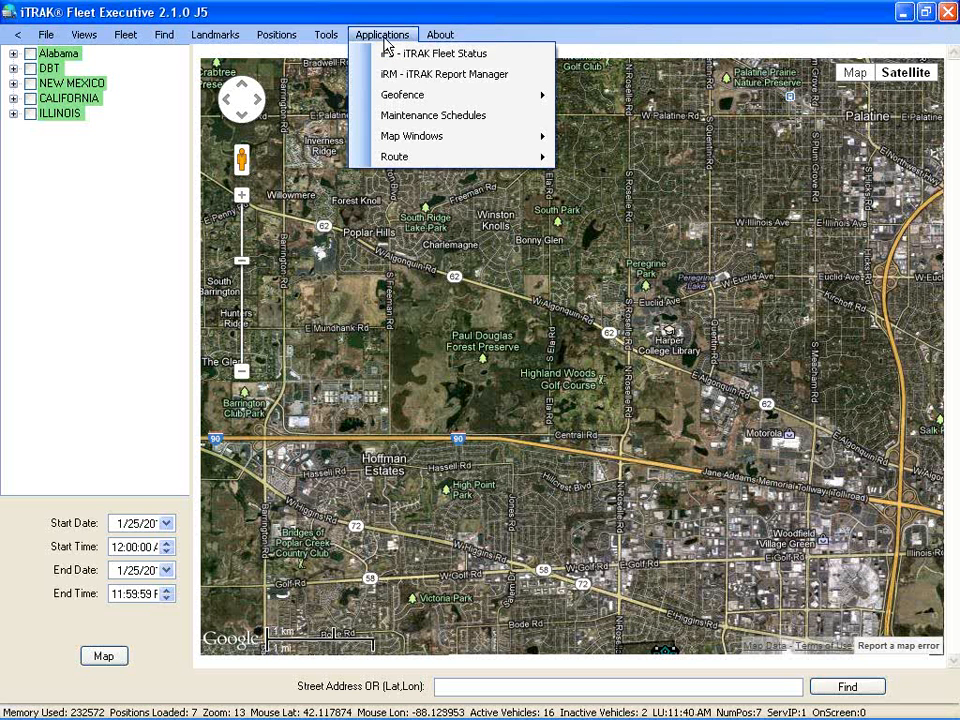
{"action": "mouse_move", "coordinate": [396, 101]}
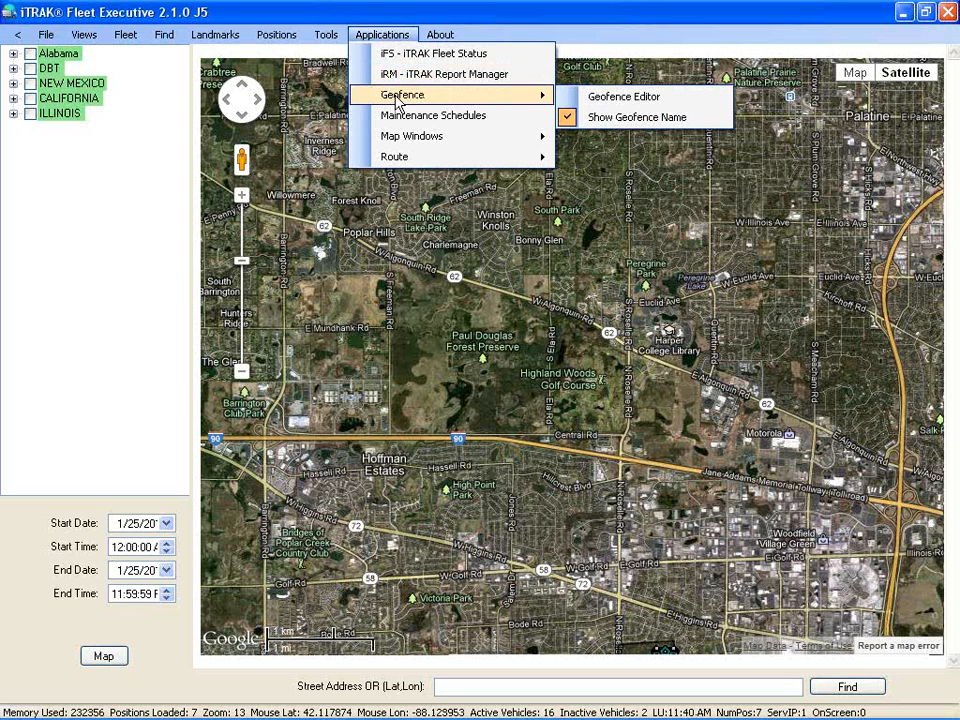
{"action": "left_click", "coordinate": [672, 97]}
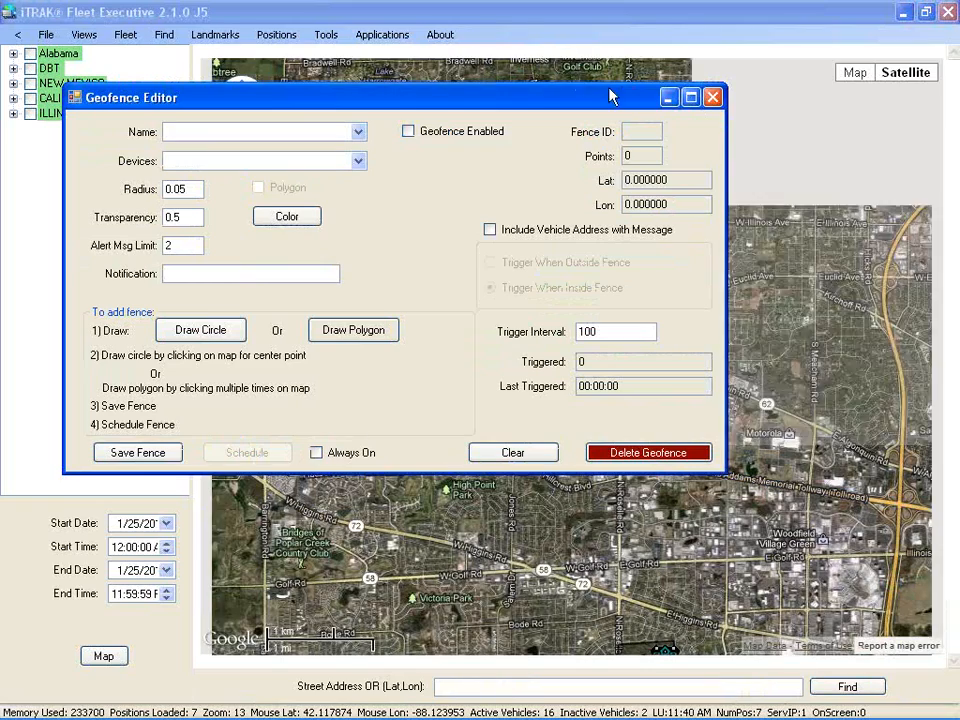
{"action": "left_click_drag", "start_coordinate": [324, 105], "coordinate": [510, 404]}
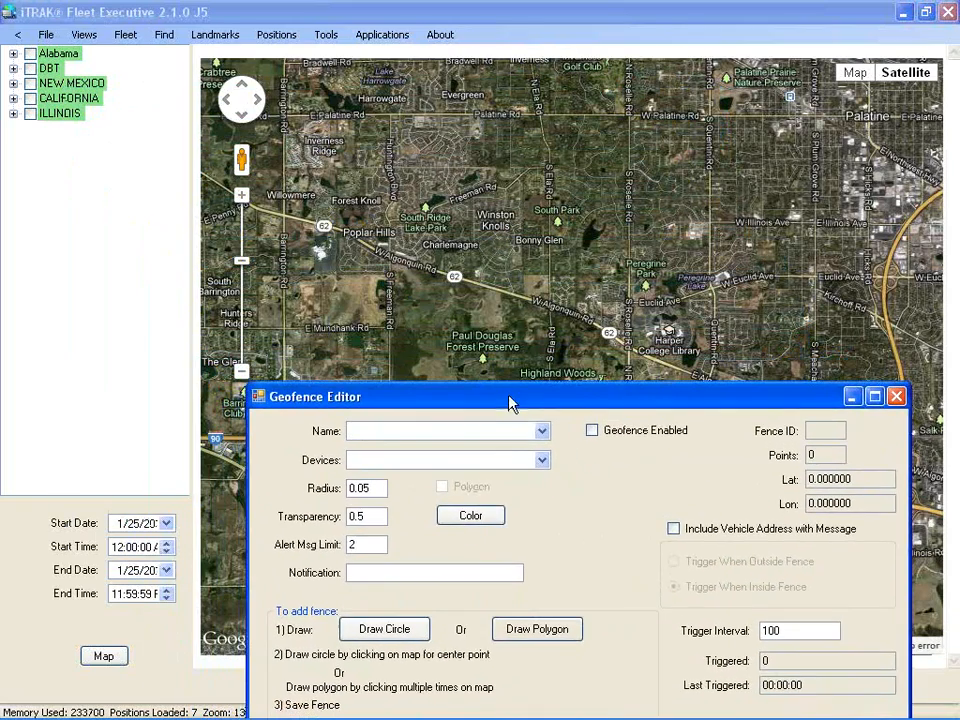
{"action": "left_click", "coordinate": [469, 424]}
{"action": "type", "text": "Paul Douglas FP"}
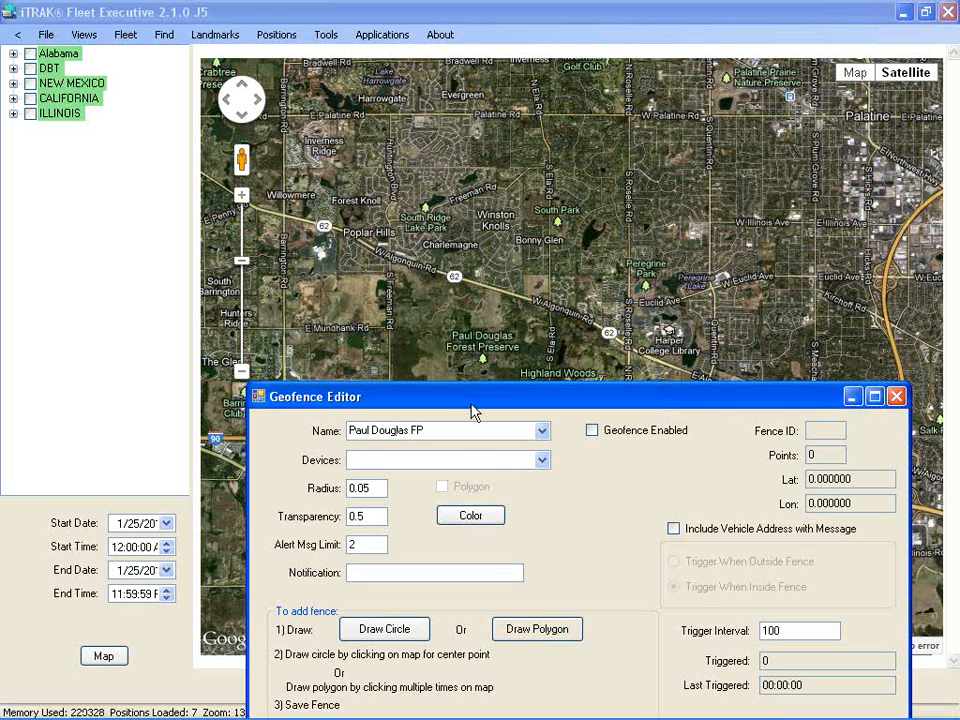
{"action": "left_click_drag", "start_coordinate": [553, 402], "coordinate": [503, 222]}
Enable the Paul Douglas FP fence and apply it to Fleet (Any Vehicle)
{"action": "left_click", "coordinate": [523, 245]}
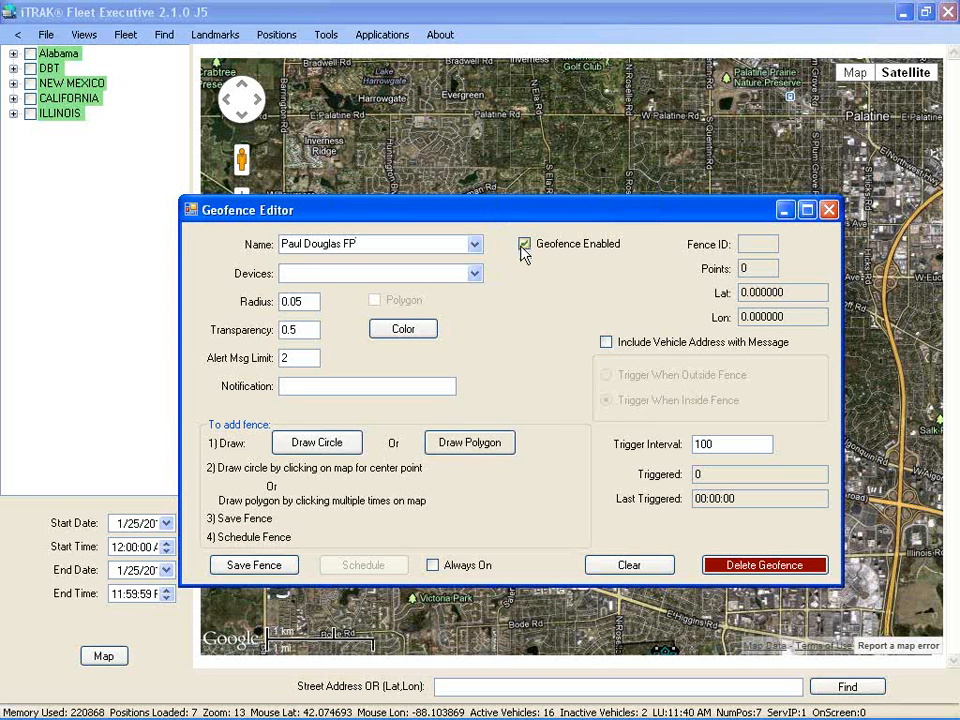
{"action": "left_click", "coordinate": [473, 277]}
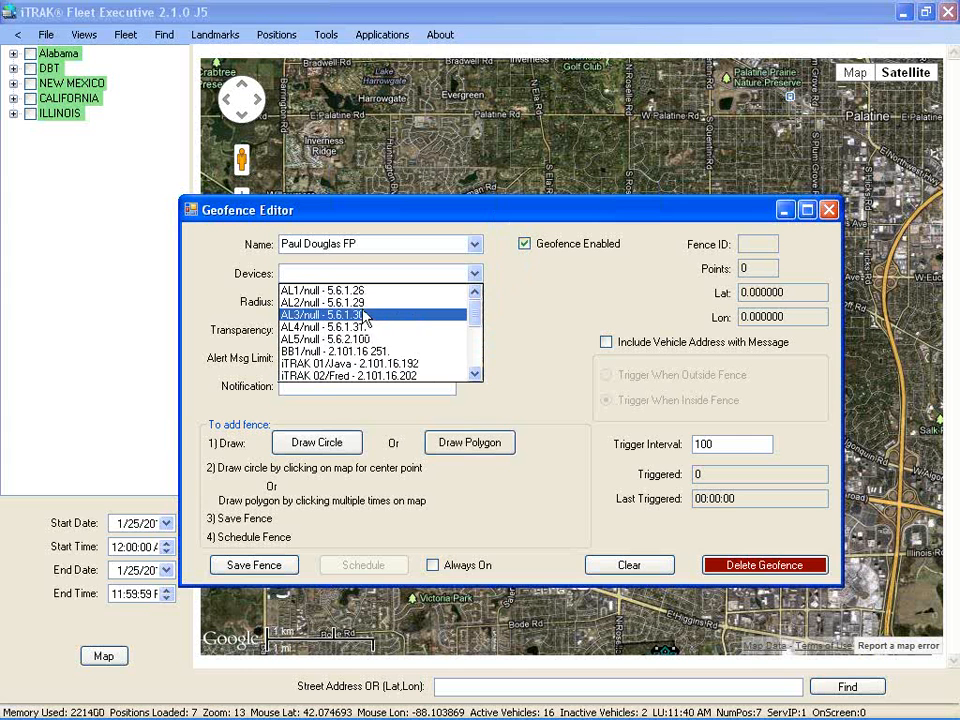
{"action": "mouse_move", "coordinate": [476, 321]}
{"action": "left_mouse_down"}
{"action": "mouse_move", "coordinate": [477, 364]}
{"action": "mouse_move", "coordinate": [477, 322]}
{"action": "left_mouse_up"}
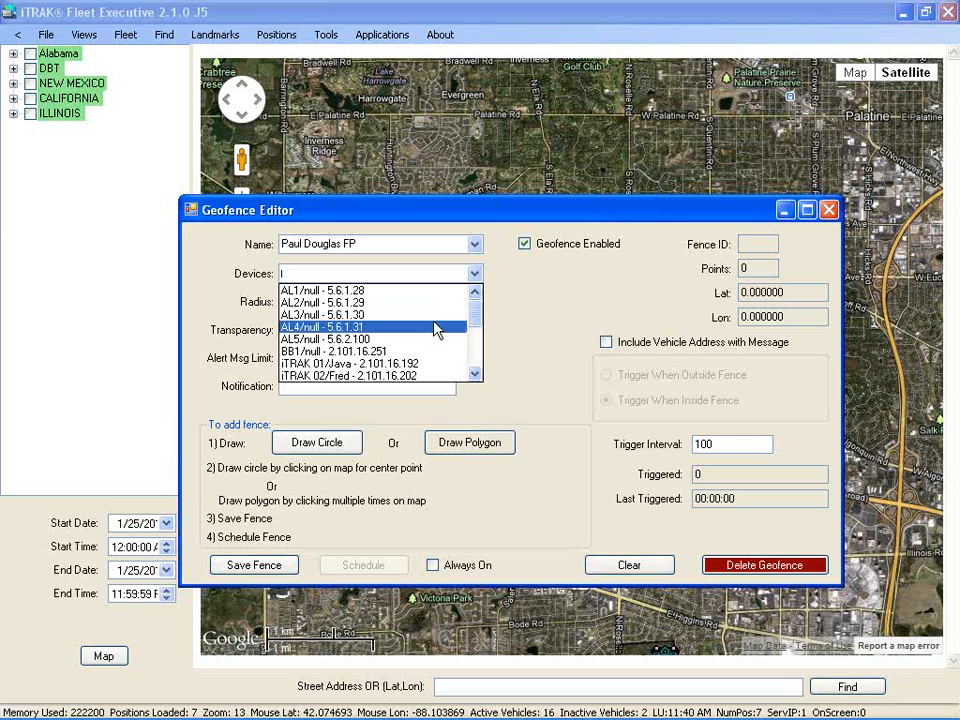
{"action": "left_click_drag", "start_coordinate": [476, 317], "coordinate": [477, 364]}
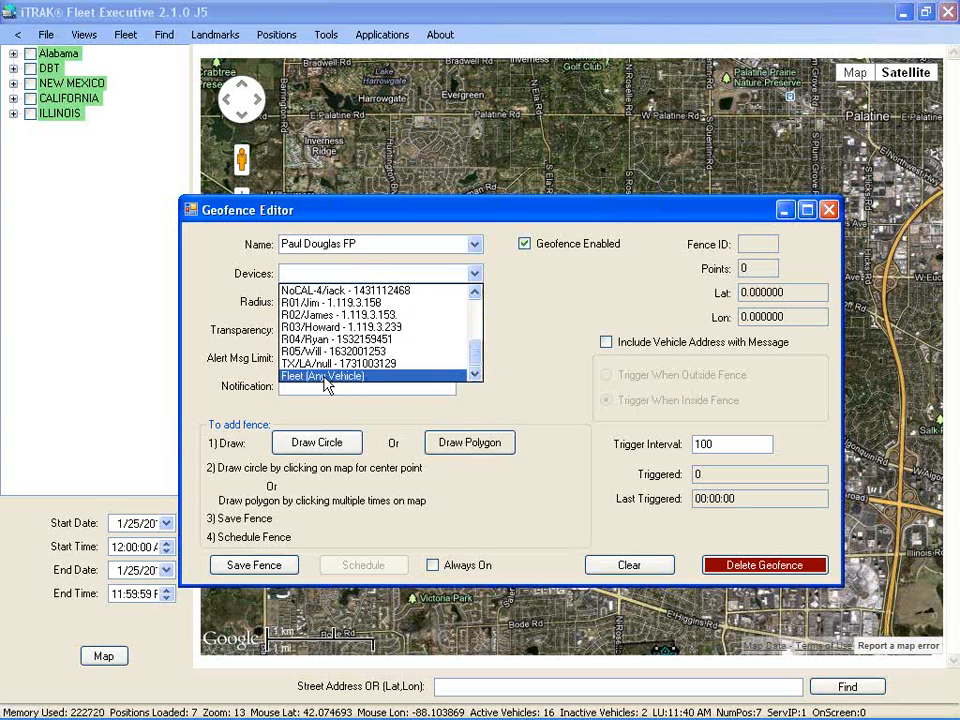
{"action": "left_click", "coordinate": [437, 377]}
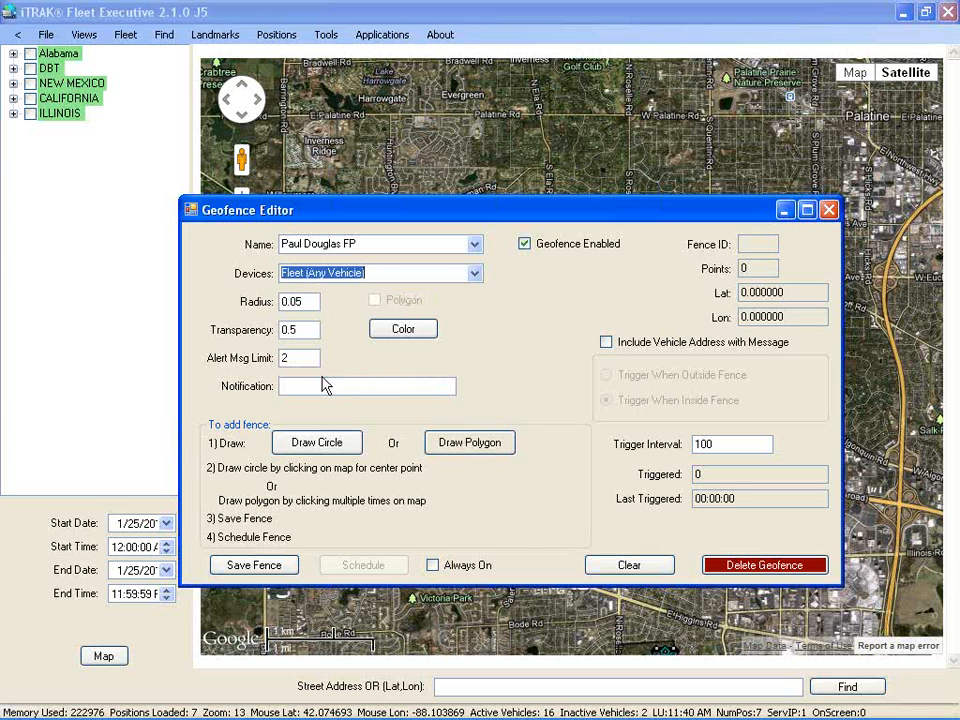
Set the fence radius to 0.10 and start entering the notification e-mail address
{"action": "left_click", "coordinate": [311, 301]}
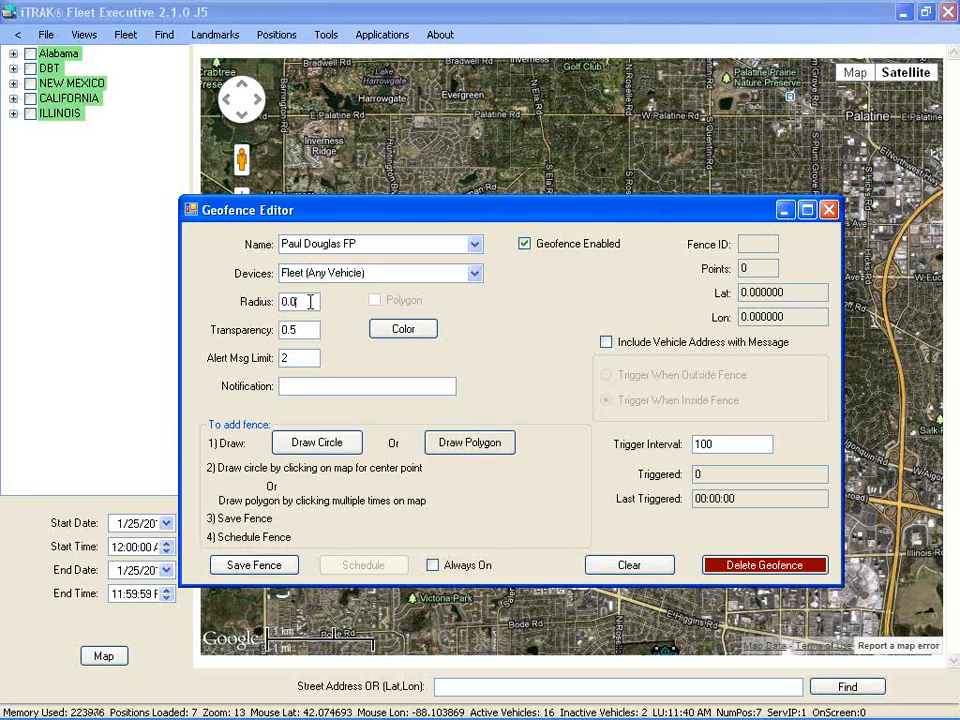
{"action": "type", "text": "10"}
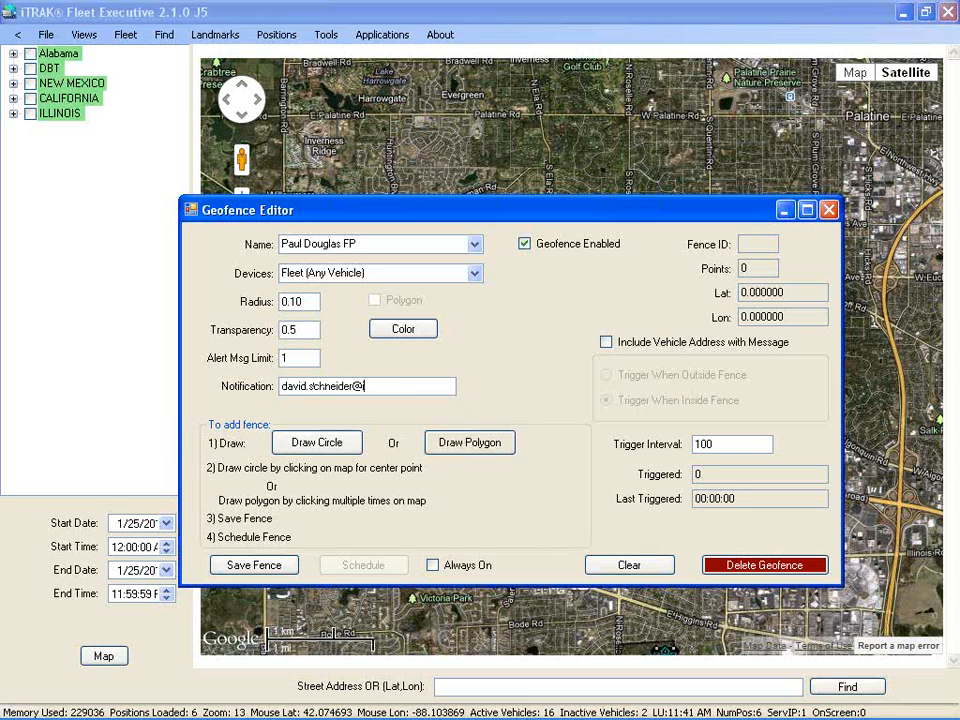
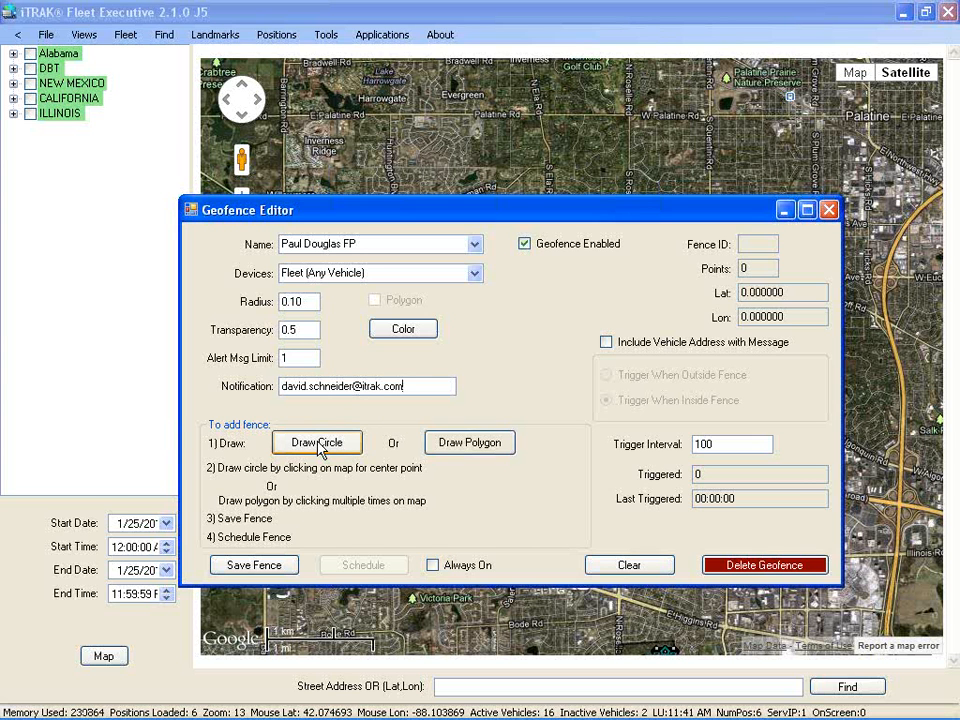
Draw a circular fence centred on Paul Douglas Forest Preserve
{"action": "left_click", "coordinate": [318, 446]}
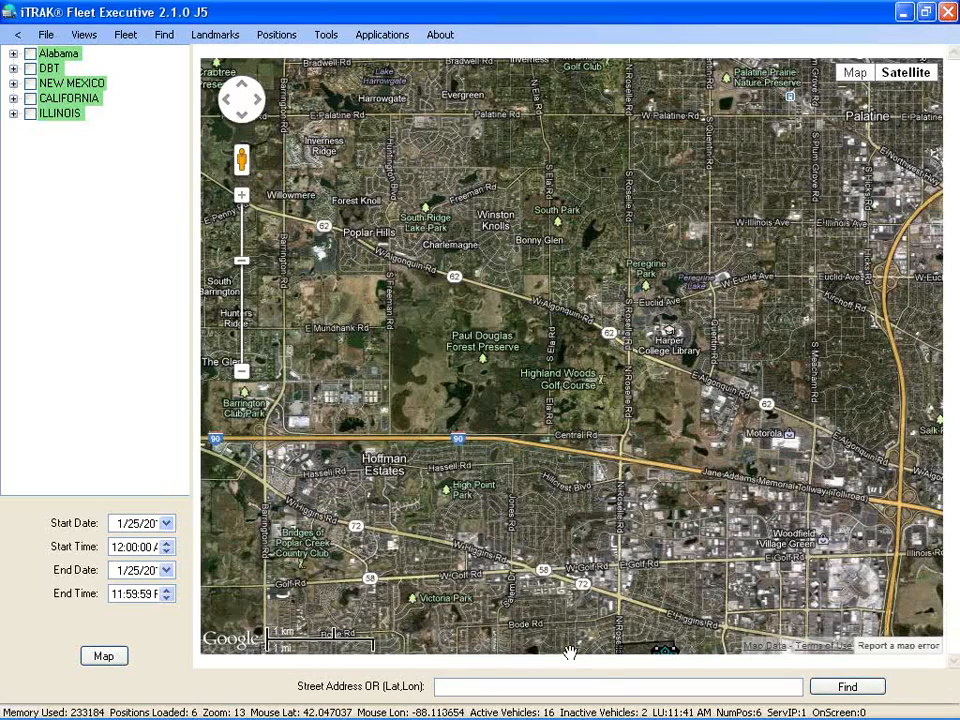
{"action": "mouse_move", "coordinate": [625, 718]}
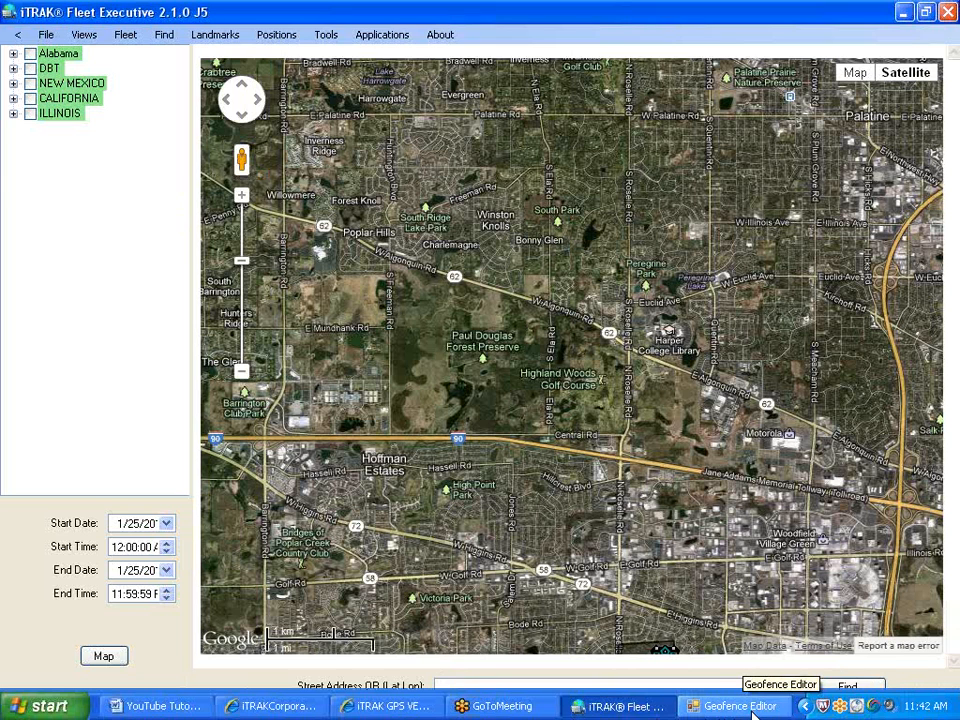
{"action": "left_click", "coordinate": [480, 349]}
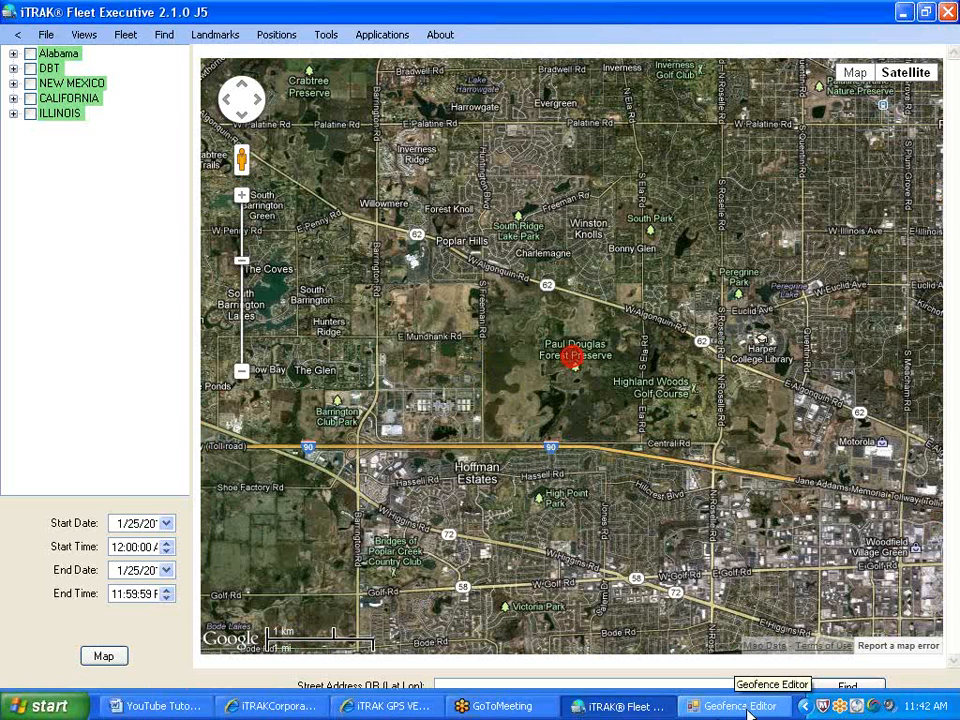
Save the new Paul Douglas FP fence and close the Geofence Editor
{"action": "left_click", "coordinate": [746, 708]}
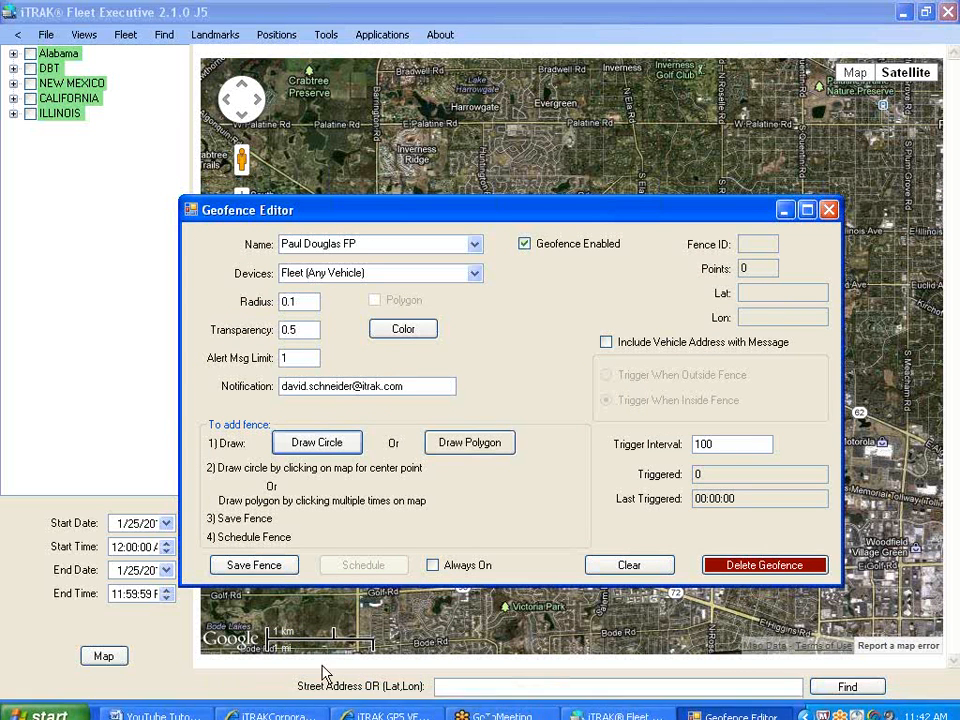
{"action": "left_click", "coordinate": [280, 573]}
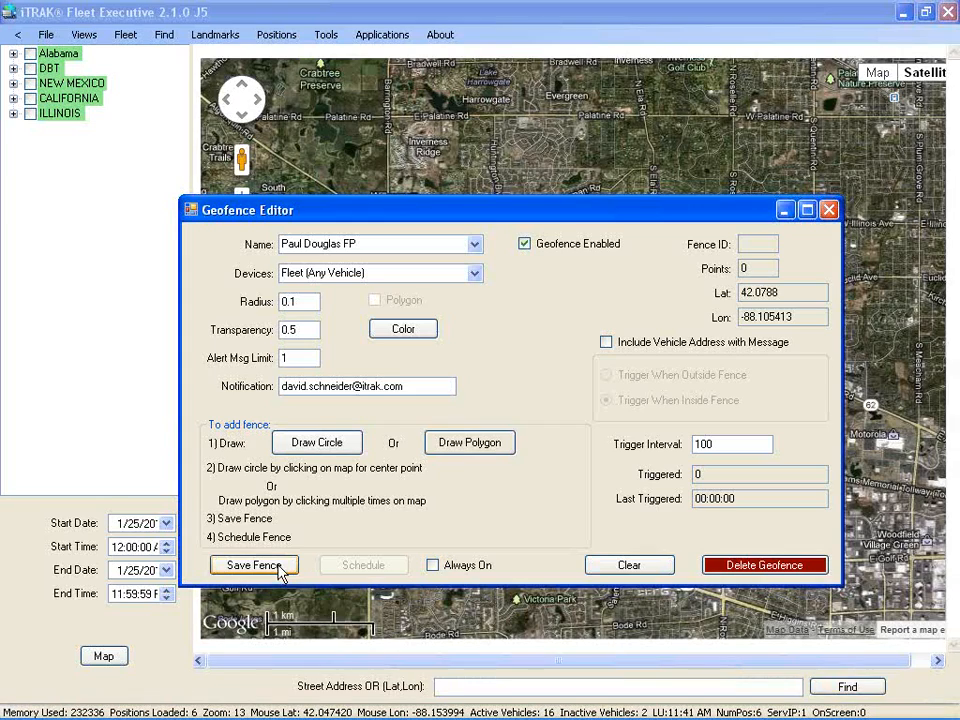
{"action": "left_click", "coordinate": [828, 210]}
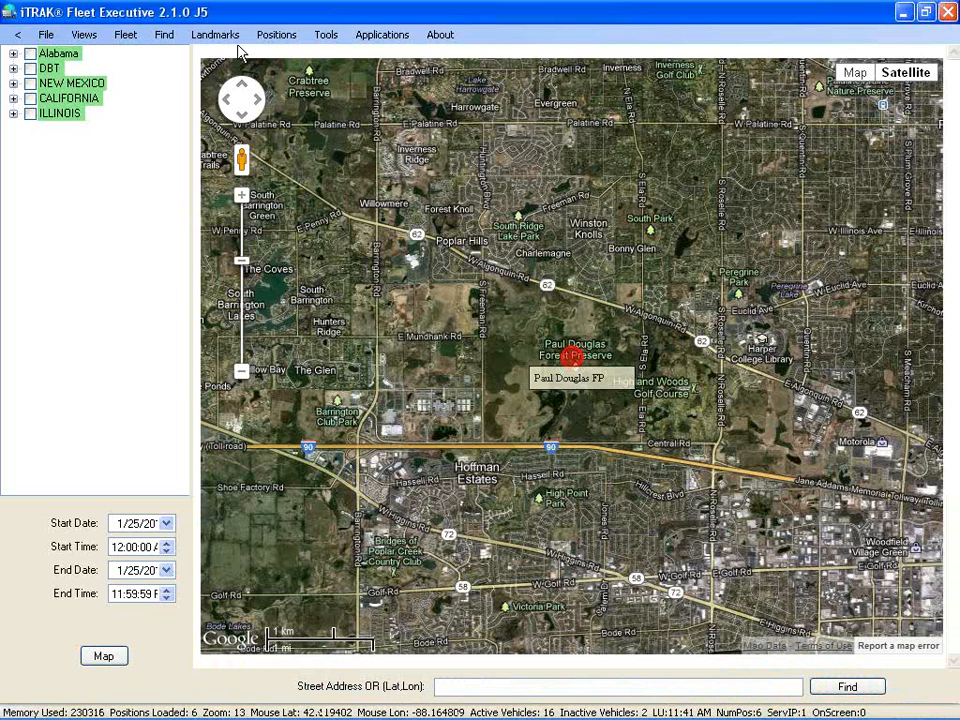
{"action": "left_click", "coordinate": [368, 34]}
Load Paul Douglas FP in the Geofence Editor and zoom the map out to its red circle
{"action": "mouse_move", "coordinate": [420, 95]}
{"action": "left_click", "coordinate": [611, 95]}
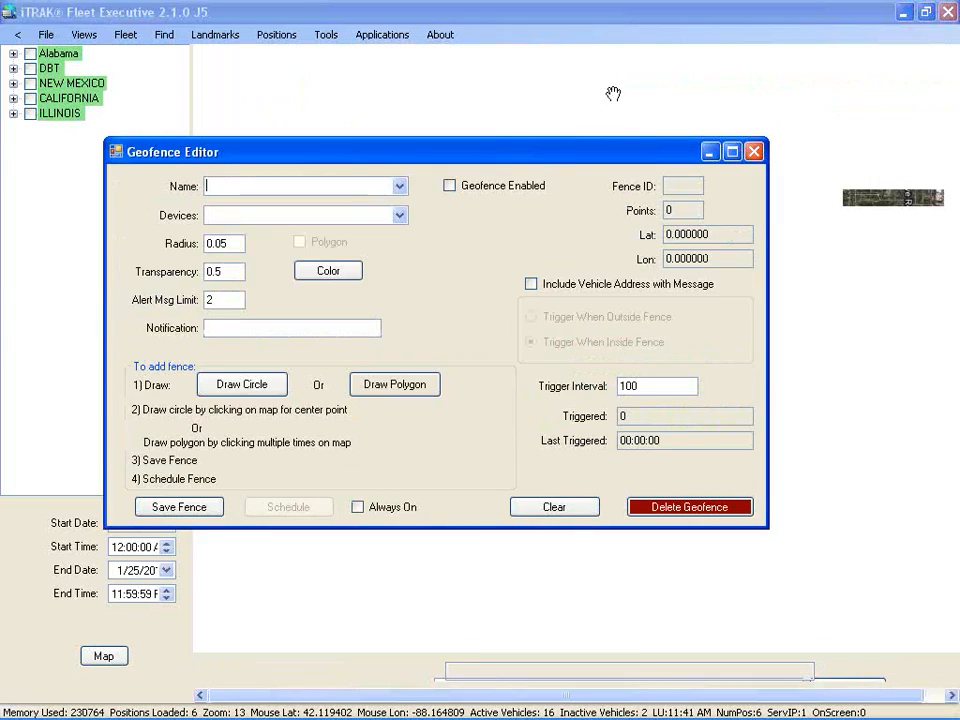
{"action": "left_click", "coordinate": [399, 187]}
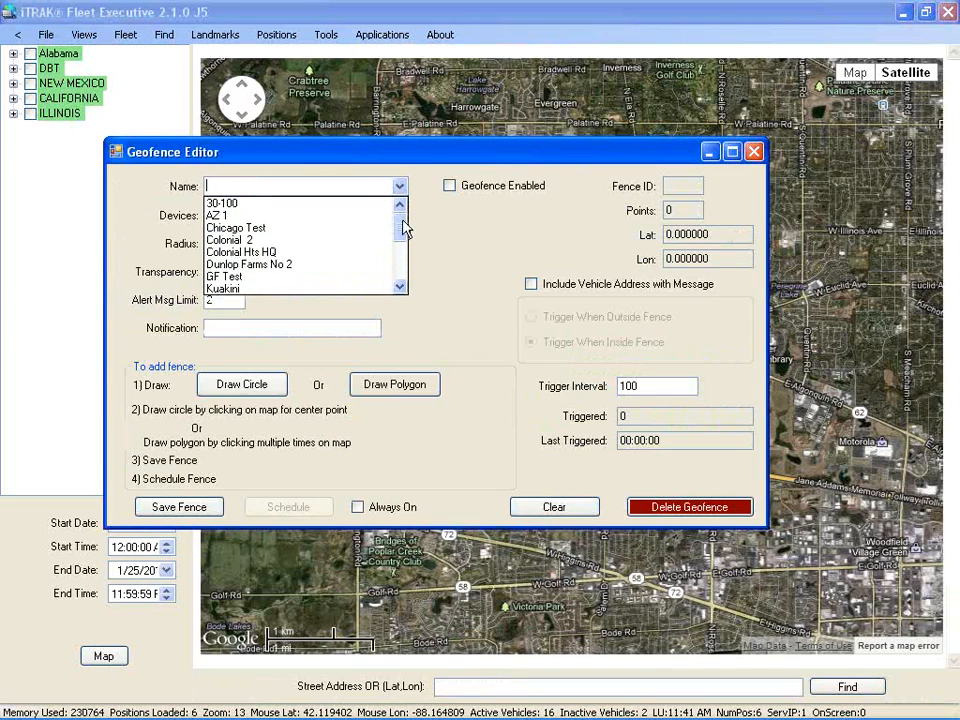
{"action": "left_click_drag", "start_coordinate": [403, 228], "coordinate": [403, 262]}
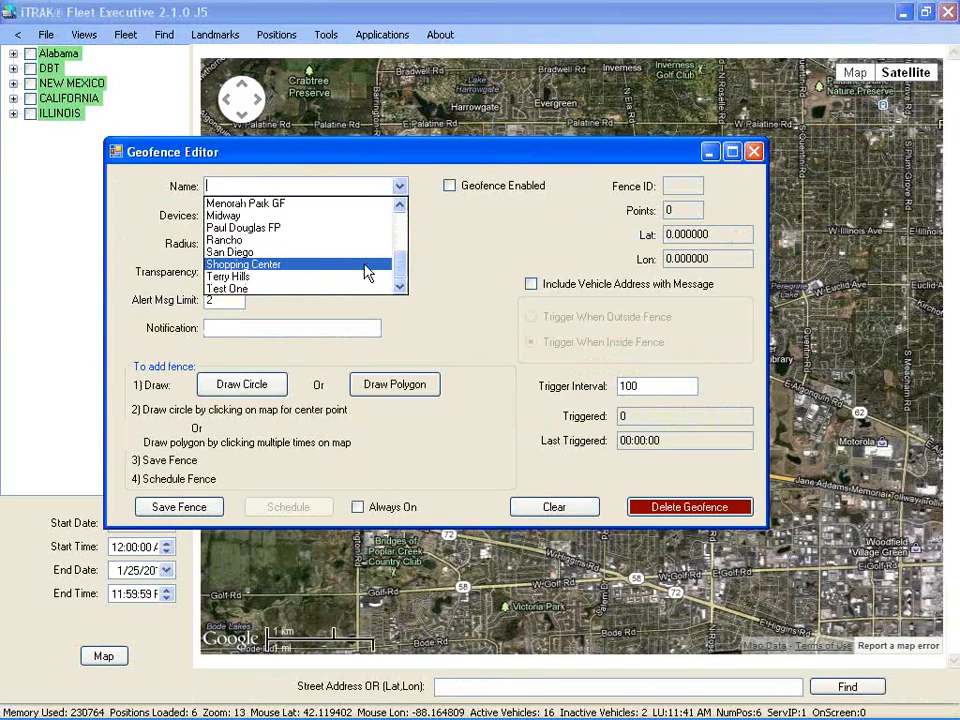
{"action": "mouse_move", "coordinate": [400, 263]}
{"action": "left_mouse_down"}
{"action": "mouse_move", "coordinate": [399, 189]}
{"action": "mouse_move", "coordinate": [397, 250]}
{"action": "left_mouse_up"}
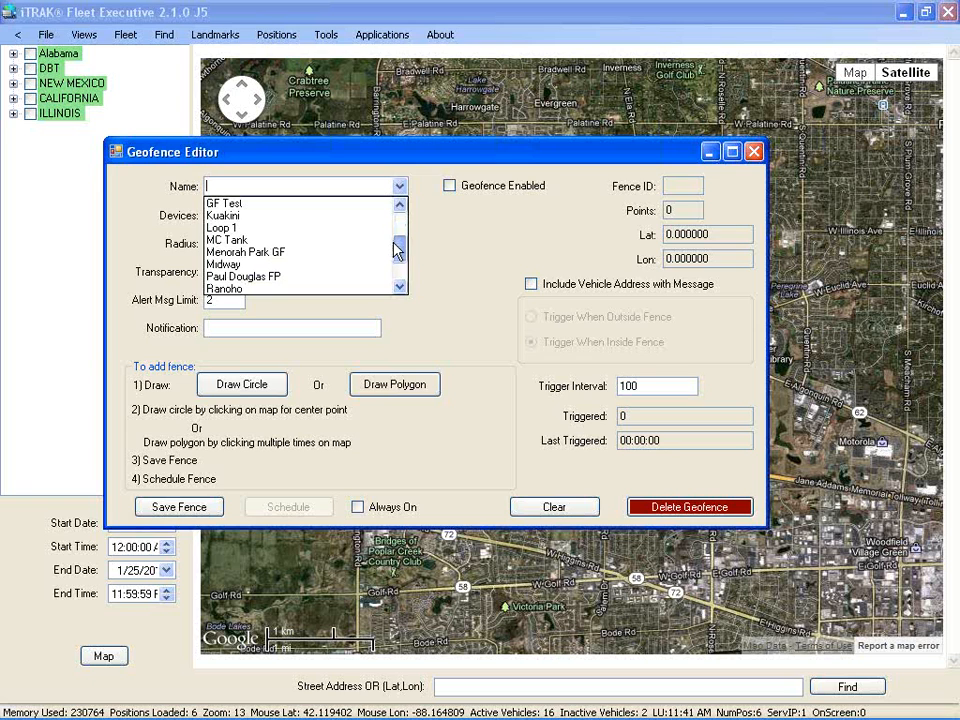
{"action": "left_click", "coordinate": [241, 276]}
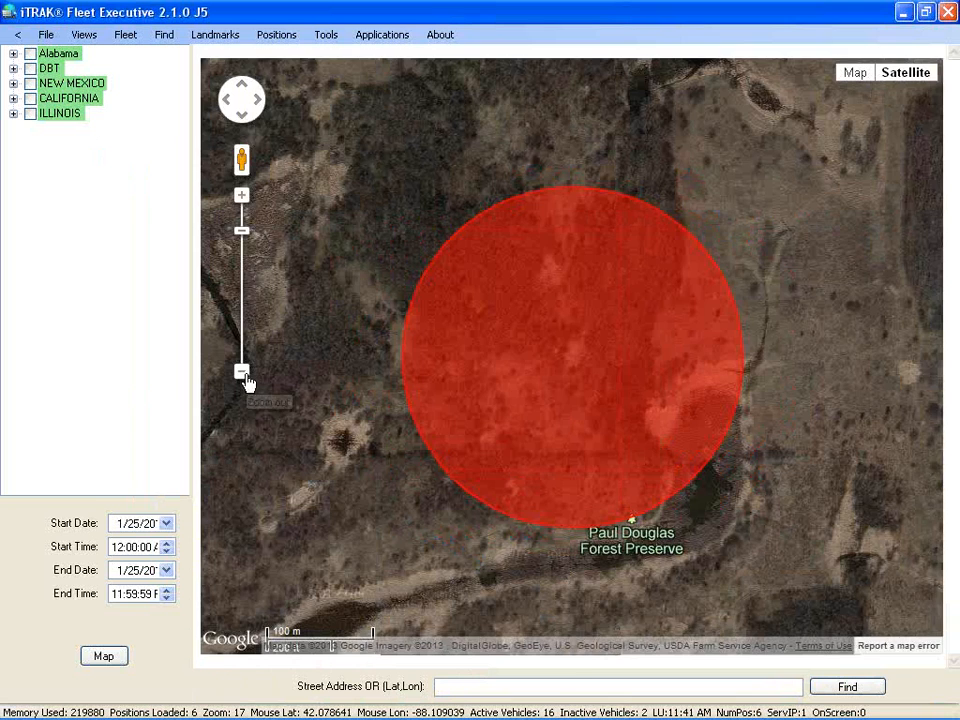
{"action": "left_click", "coordinate": [243, 373]}
{"action": "left_click", "coordinate": [244, 374]}
{"action": "left_click", "coordinate": [243, 374]}
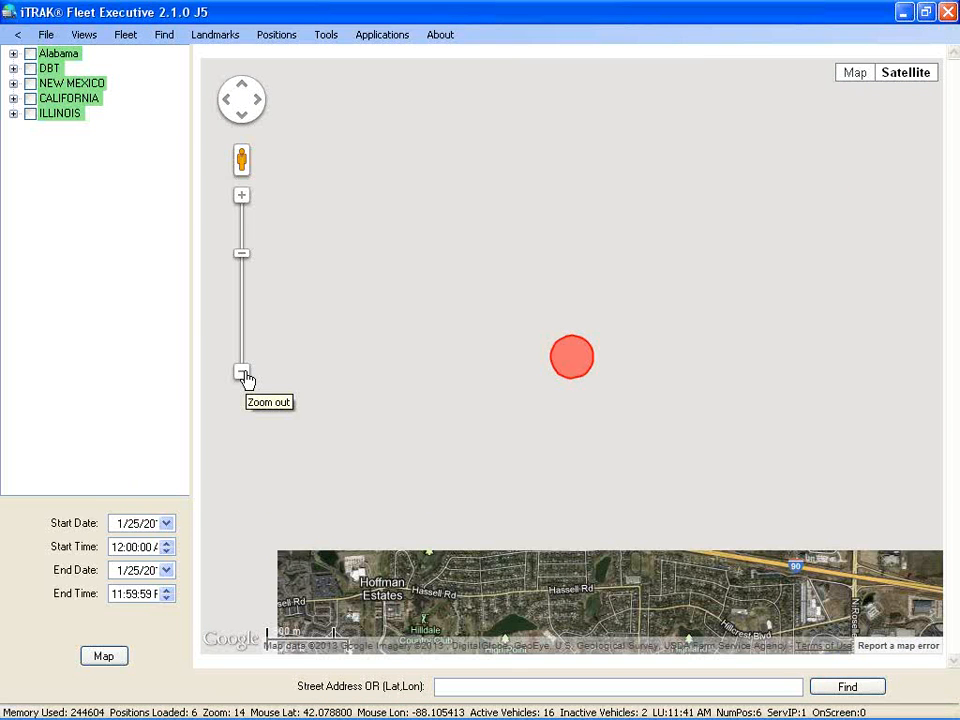
Change the Paul Douglas FP radius to 1 and save, confirming the update
{"action": "left_click", "coordinate": [246, 378]}
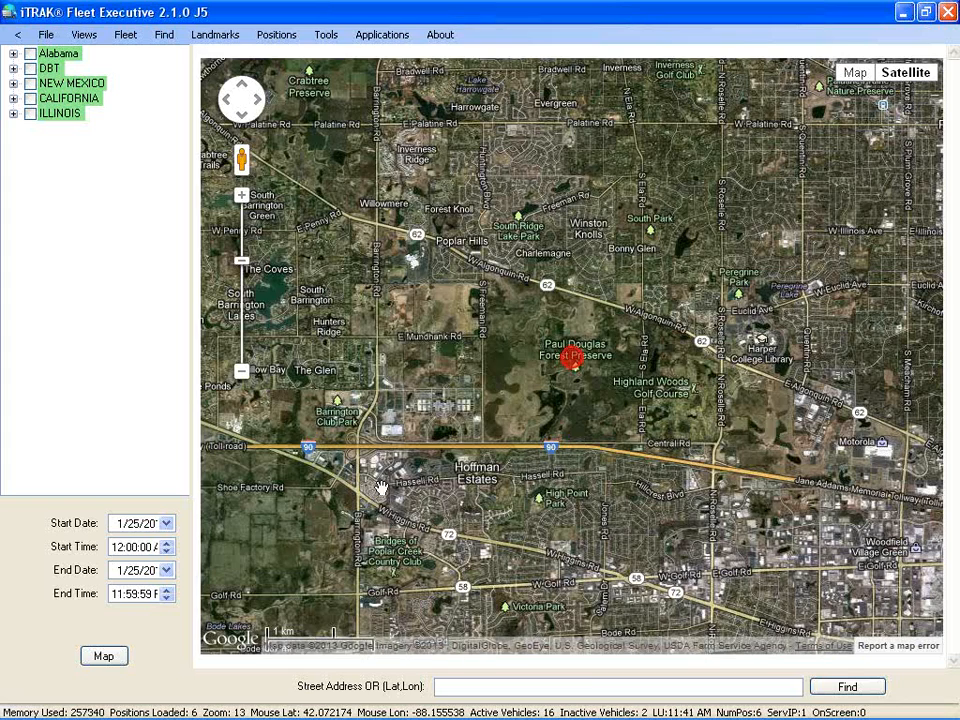
{"action": "left_click", "coordinate": [714, 708]}
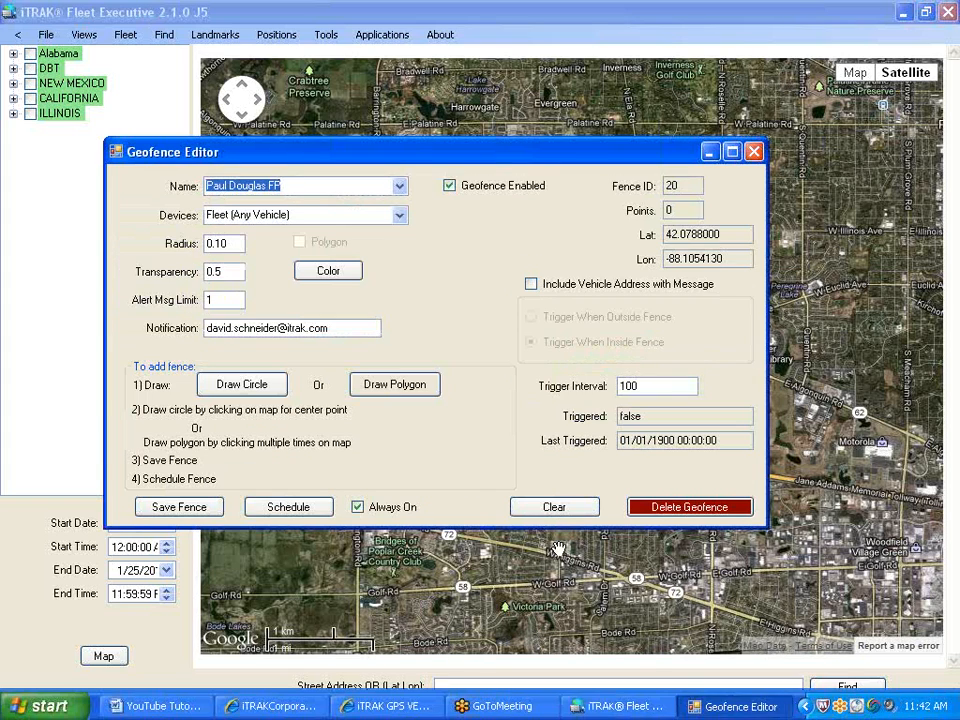
{"action": "left_click", "coordinate": [235, 244]}
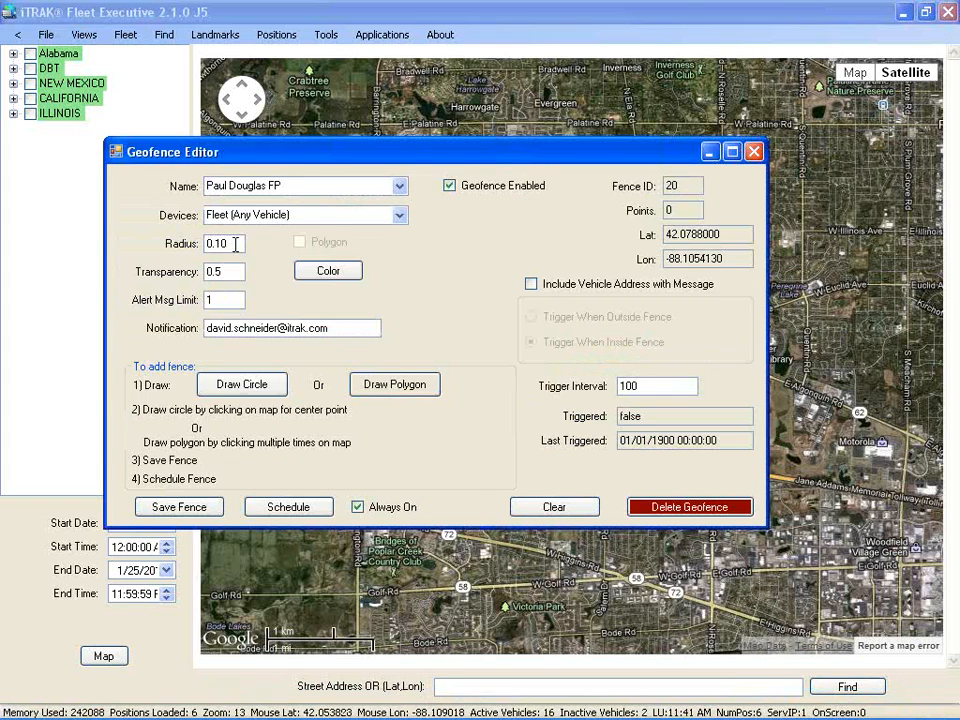
{"action": "type", "text": "1"}
{"action": "left_click", "coordinate": [184, 513]}
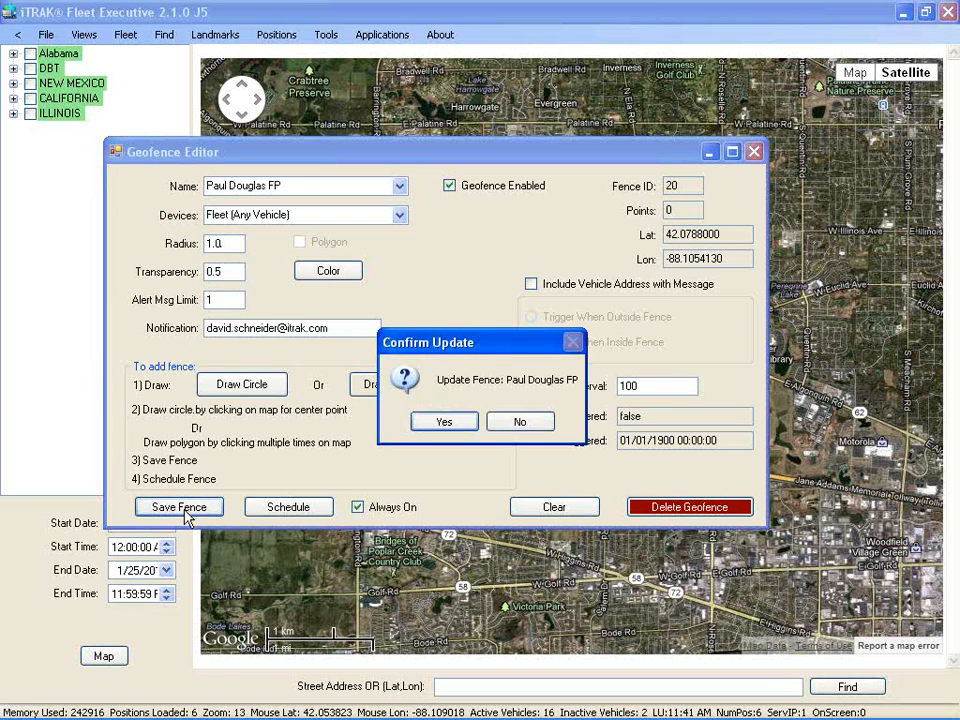
{"action": "left_click", "coordinate": [443, 423]}
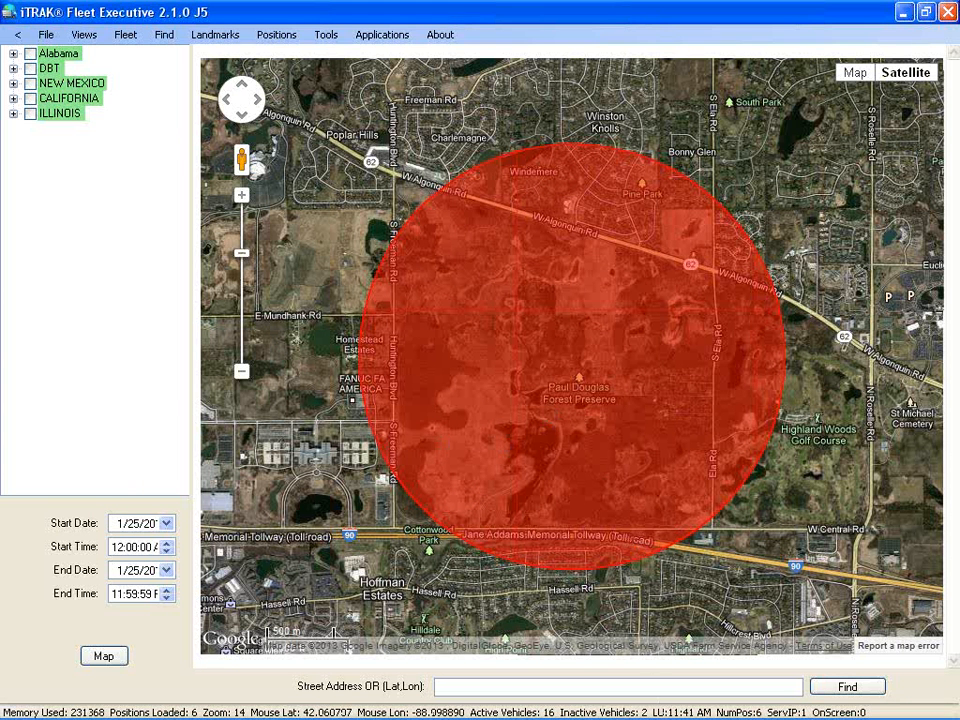
Re-save the 1-mile Paul Douglas FP fence and close the editor to view it
{"action": "left_click", "coordinate": [710, 712]}
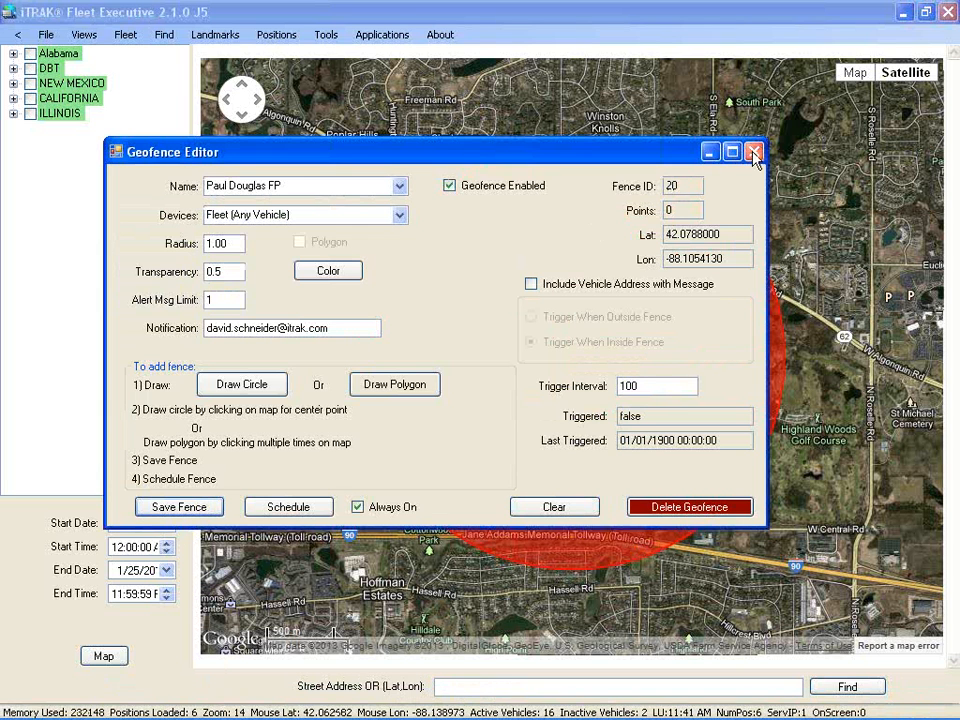
{"action": "left_click_drag", "start_coordinate": [671, 161], "coordinate": [735, 132]}
{"action": "left_click", "coordinate": [250, 486]}
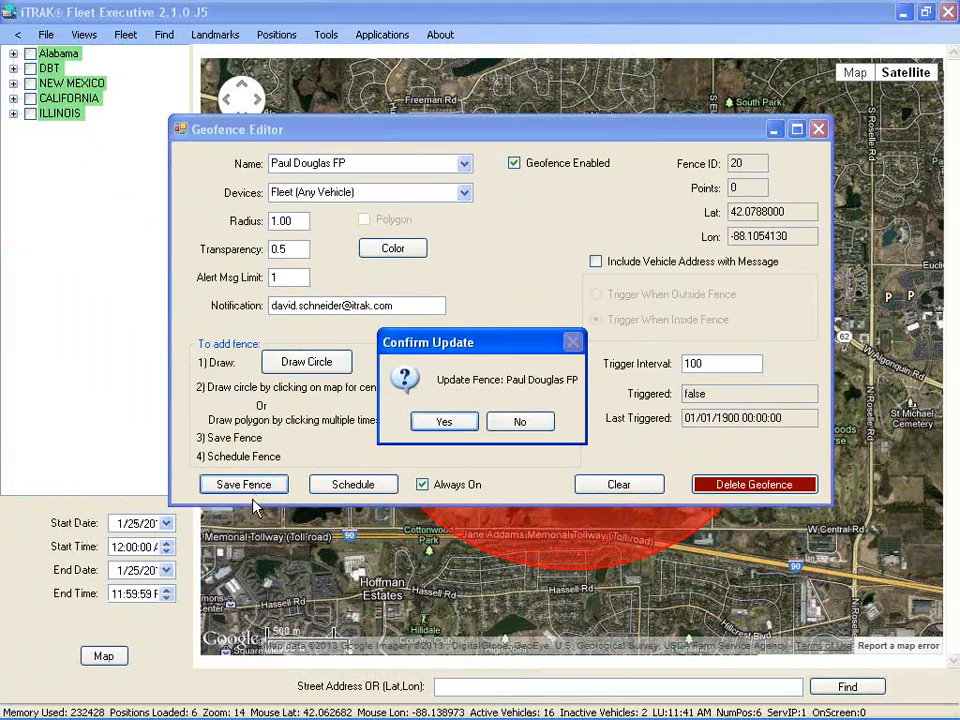
{"action": "left_click", "coordinate": [444, 421]}
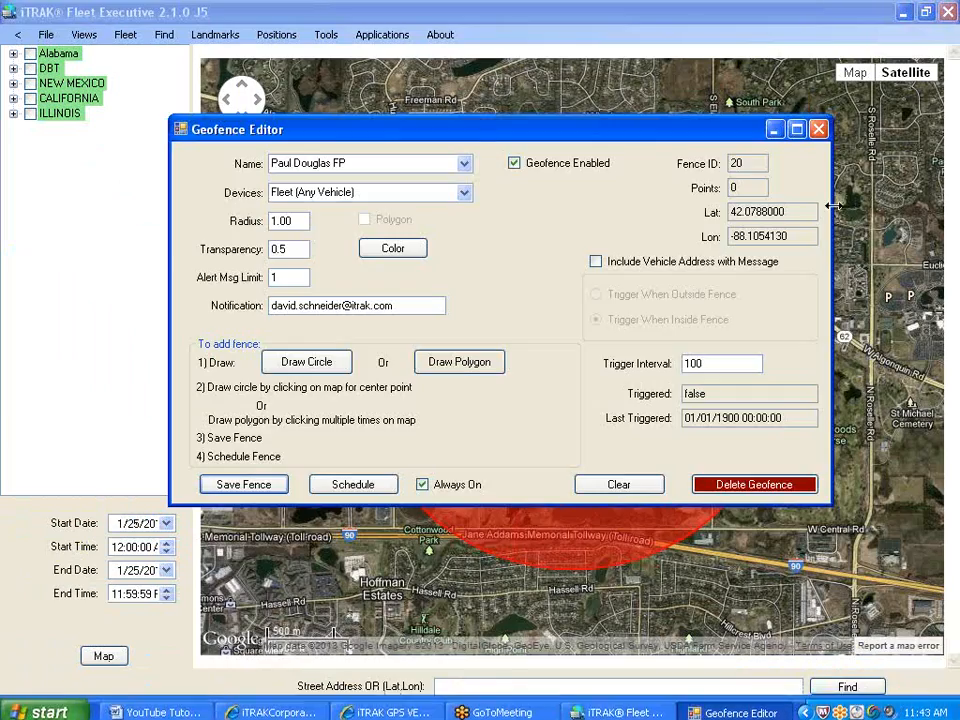
{"action": "left_click", "coordinate": [817, 131]}
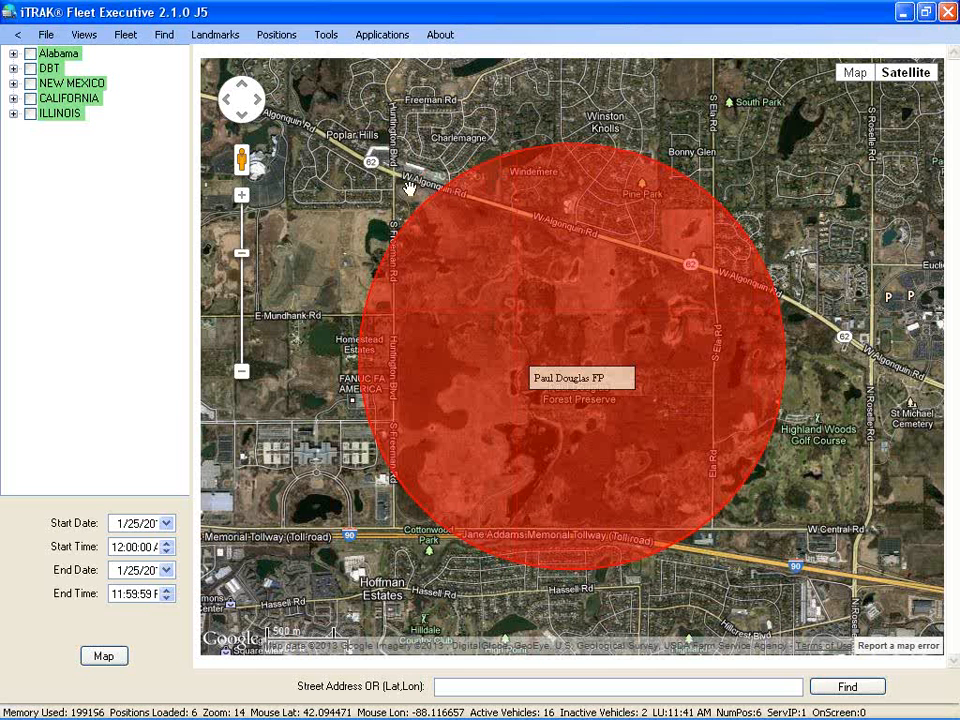
Open the Geofence Editor via Applications and load the Paul Douglas FP fence
{"action": "left_click", "coordinate": [370, 40]}
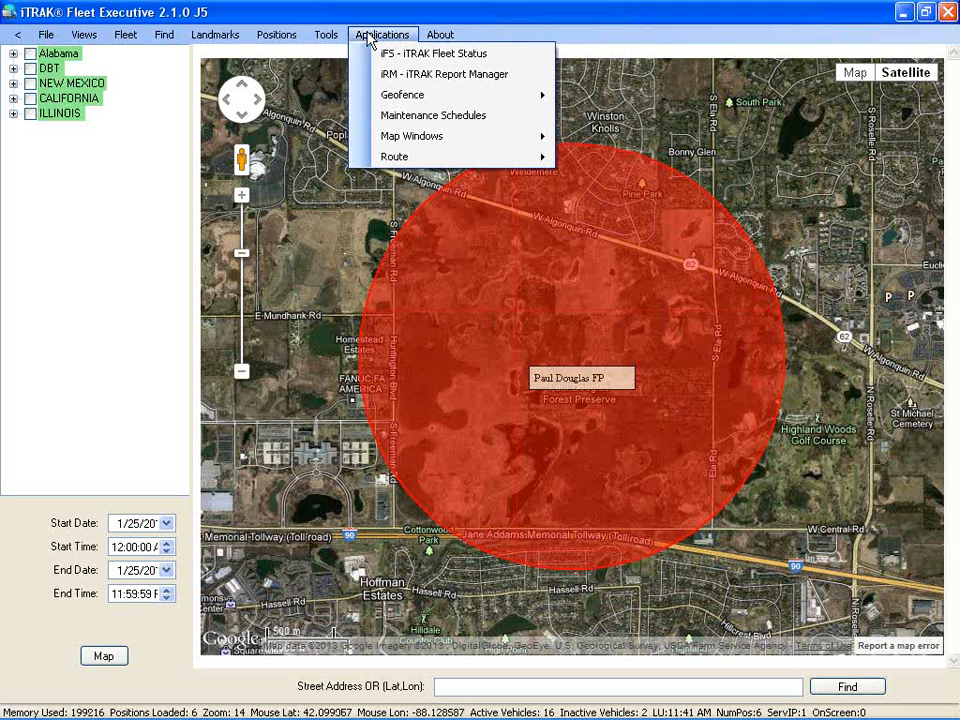
{"action": "mouse_move", "coordinate": [405, 100]}
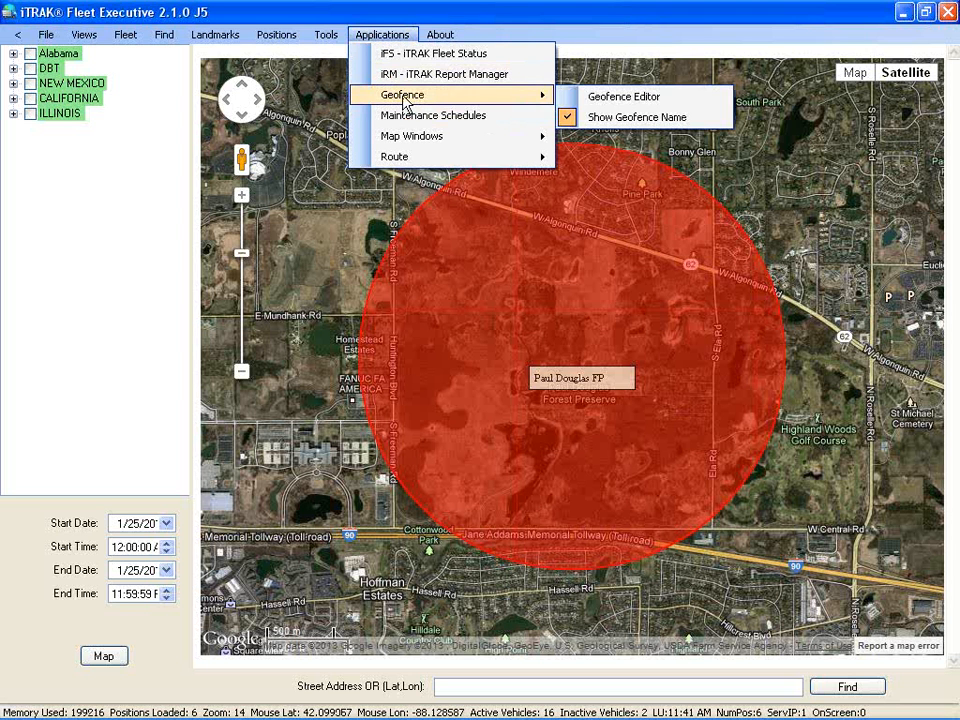
{"action": "left_click", "coordinate": [636, 100]}
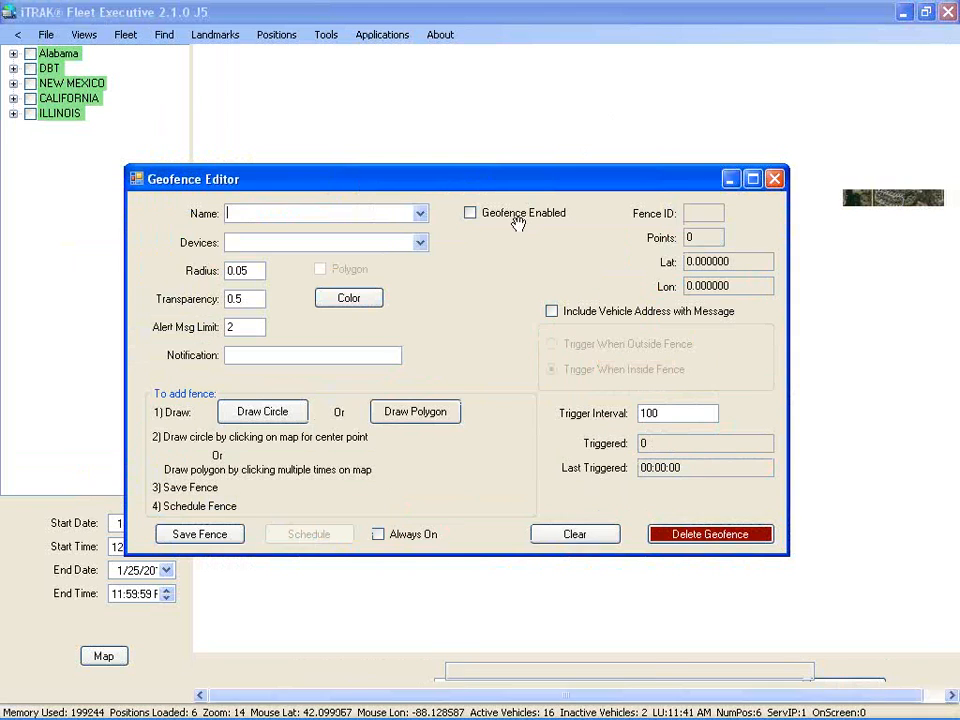
{"action": "left_click", "coordinate": [422, 216]}
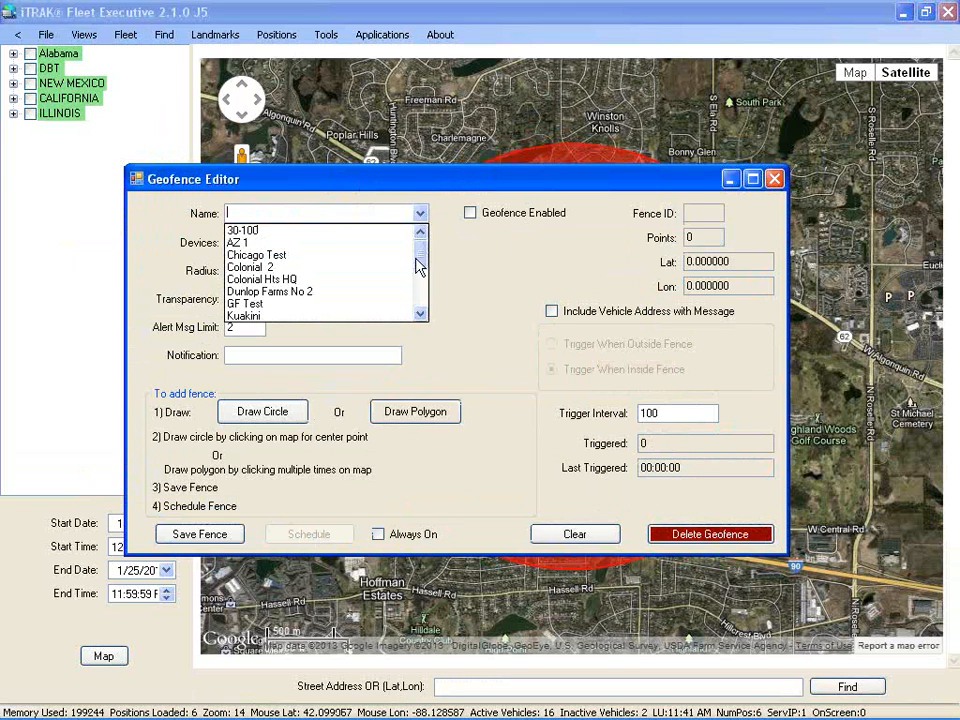
{"action": "left_click_drag", "start_coordinate": [420, 266], "coordinate": [422, 291]}
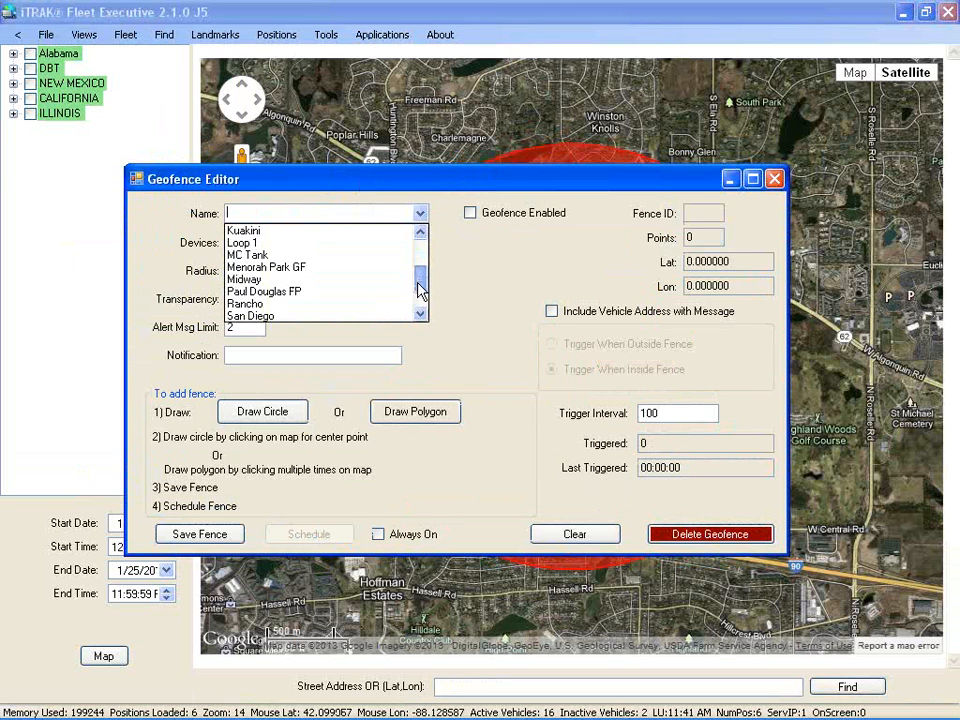
{"action": "left_click", "coordinate": [315, 302]}
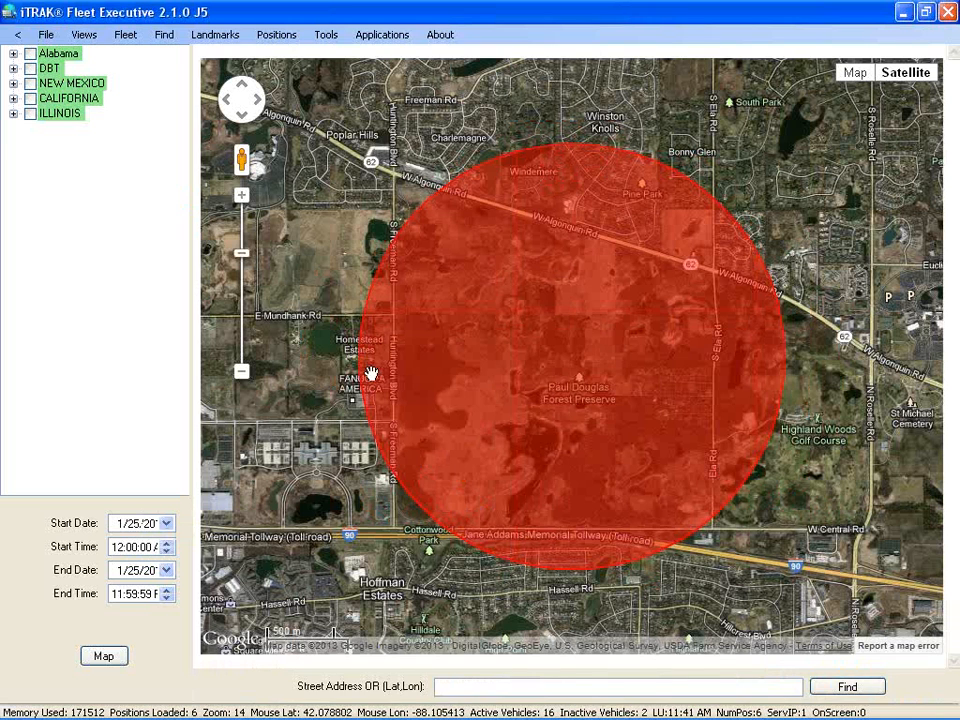
Uncheck Always On for the Paul Douglas FP fence
{"action": "left_click", "coordinate": [710, 707]}
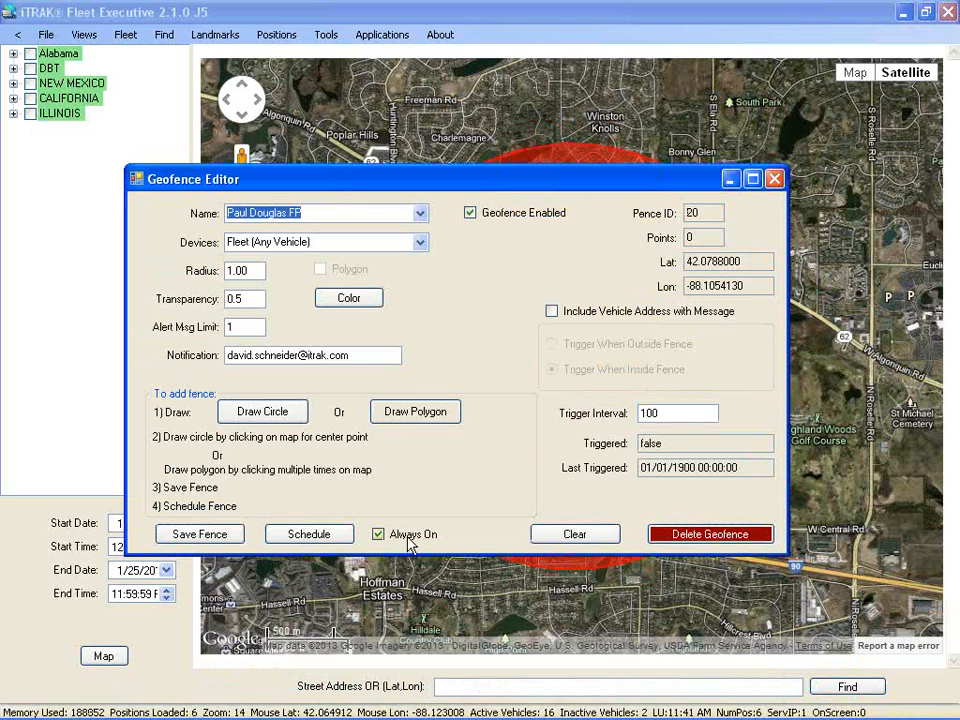
{"action": "left_click_drag", "start_coordinate": [477, 188], "coordinate": [507, 162]}
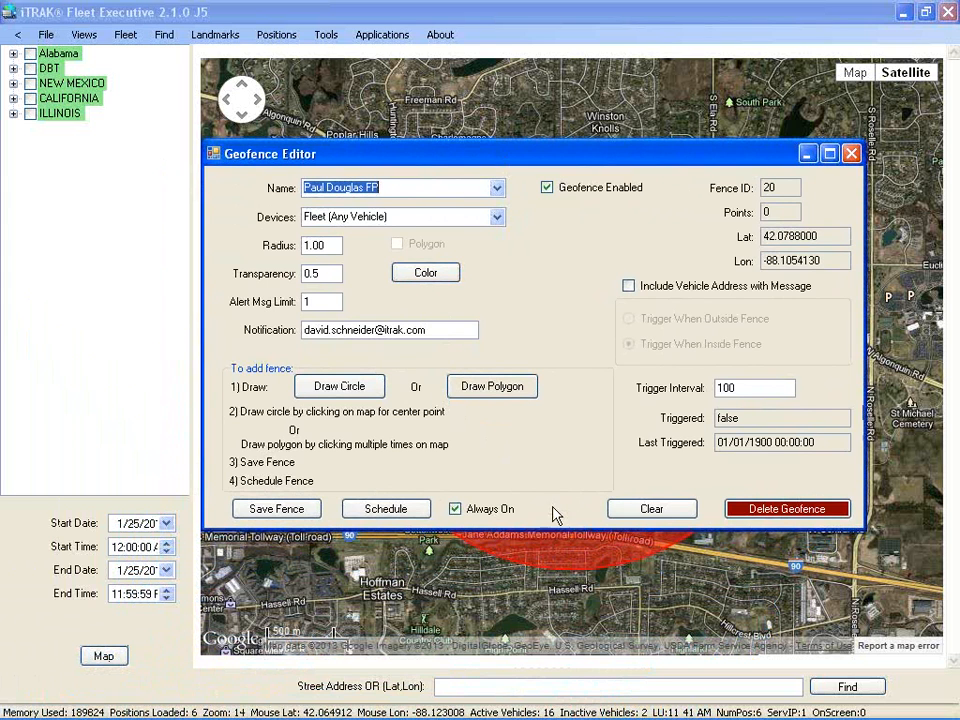
{"action": "left_click", "coordinate": [456, 509]}
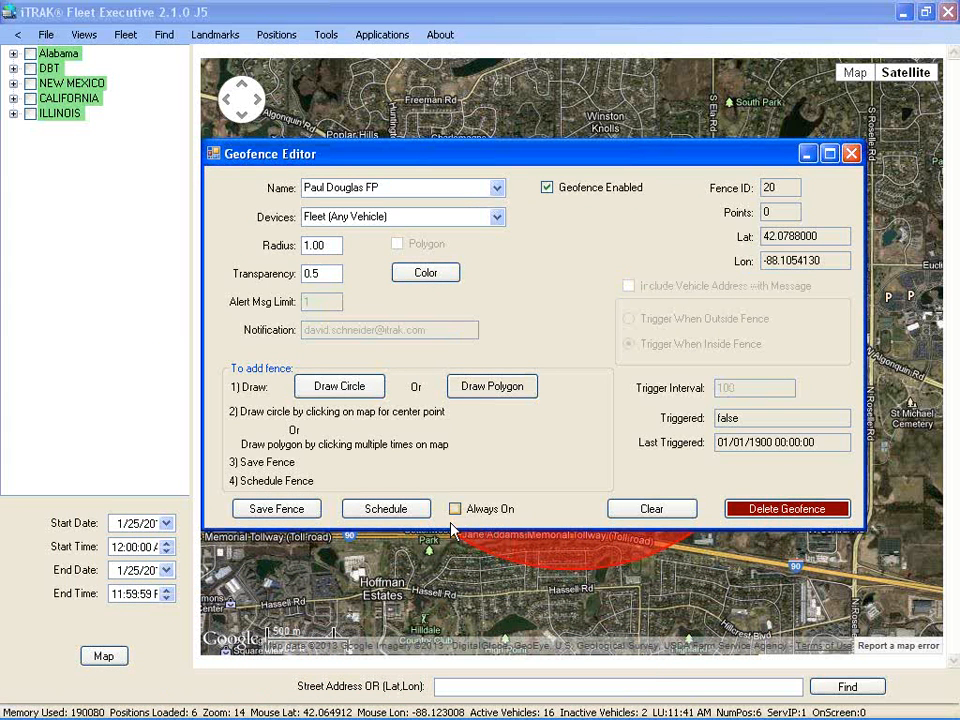
{"action": "left_click", "coordinate": [385, 509]}
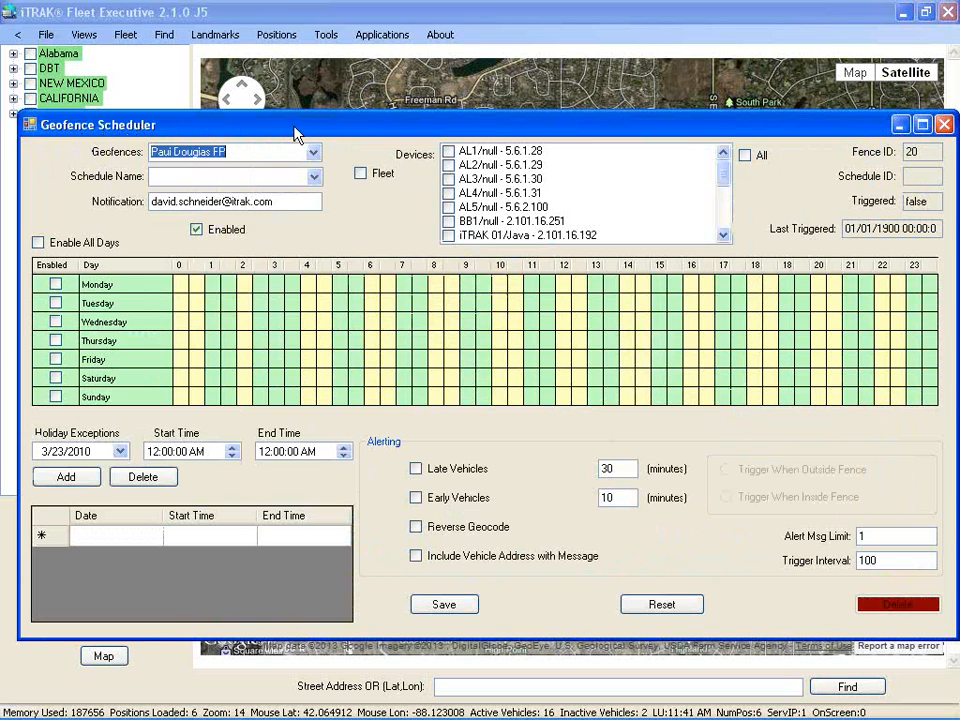
{"action": "left_click", "coordinate": [263, 177]}
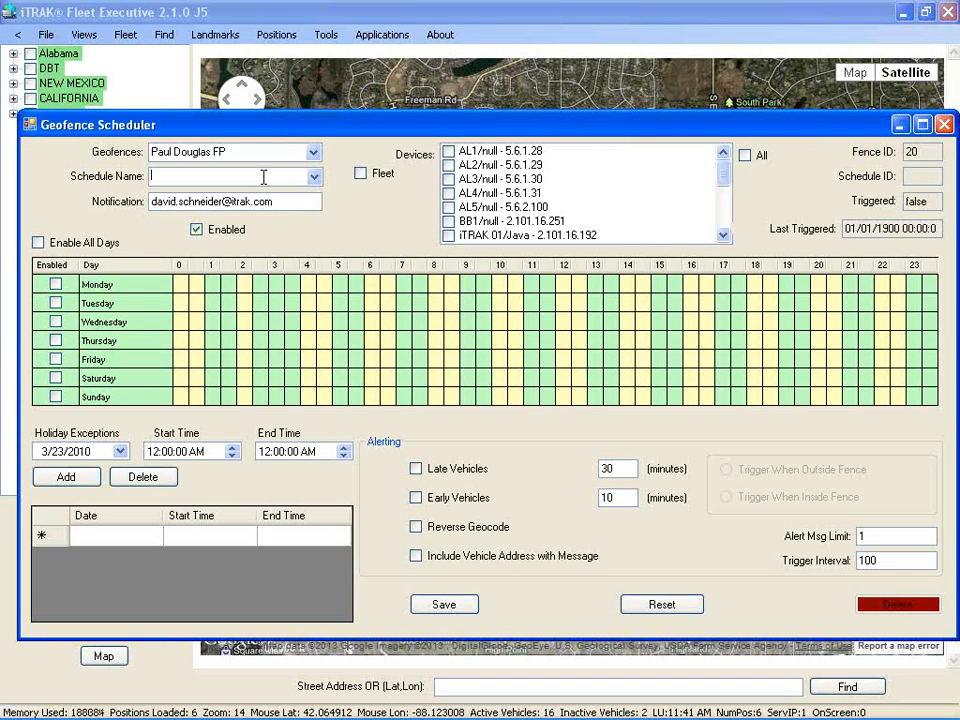
{"action": "type", "text": "Paul Douglas off hours"}
{"action": "left_click", "coordinate": [361, 173]}
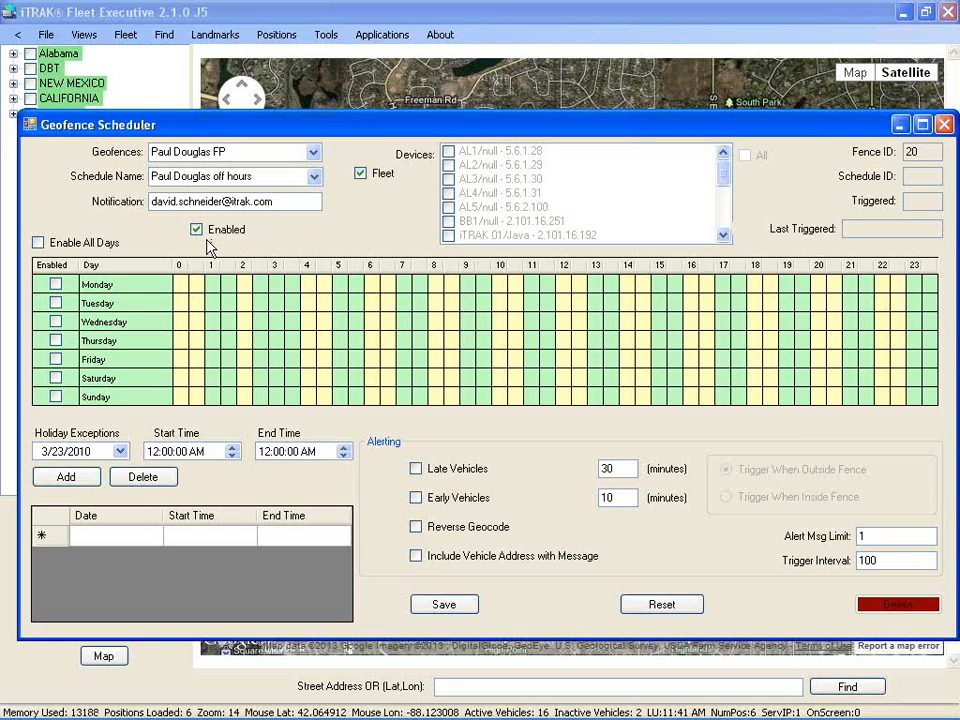
{"action": "left_click", "coordinate": [38, 243]}
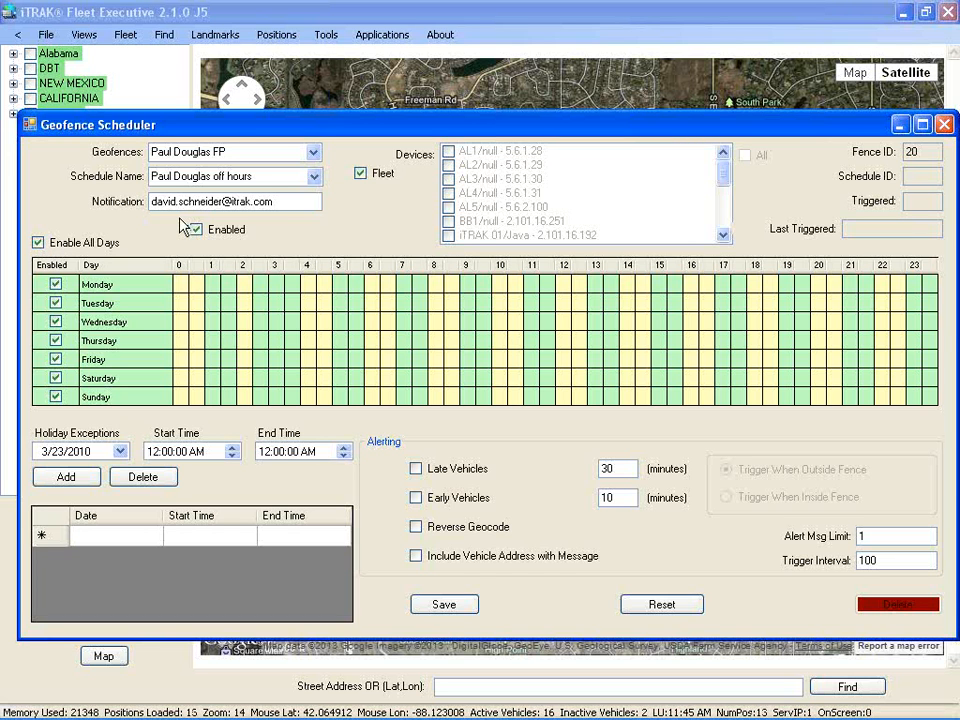
Mark Monday–Friday from midnight to about 6:30 in the schedule grid
{"action": "left_click", "coordinate": [181, 288]}
{"action": "left_click", "coordinate": [182, 289]}
{"action": "left_click_drag", "start_coordinate": [182, 289], "coordinate": [370, 364]}
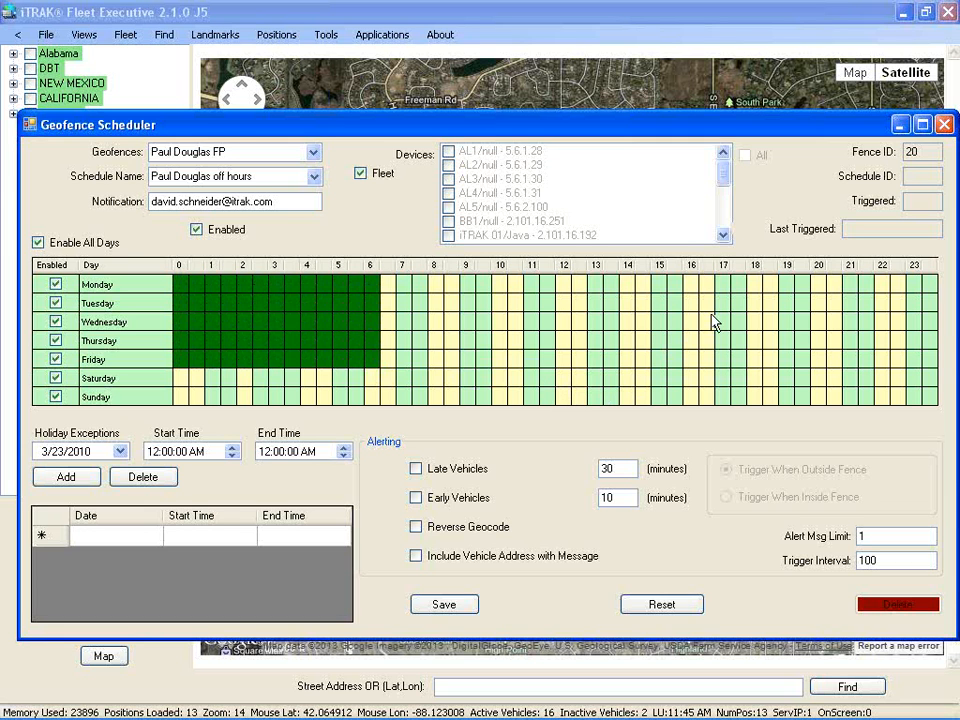
Add weekday evenings 18:00–midnight and all Saturday and Sunday hours to the schedule
{"action": "left_click", "coordinate": [757, 283]}
{"action": "left_click_drag", "start_coordinate": [757, 283], "coordinate": [909, 364]}
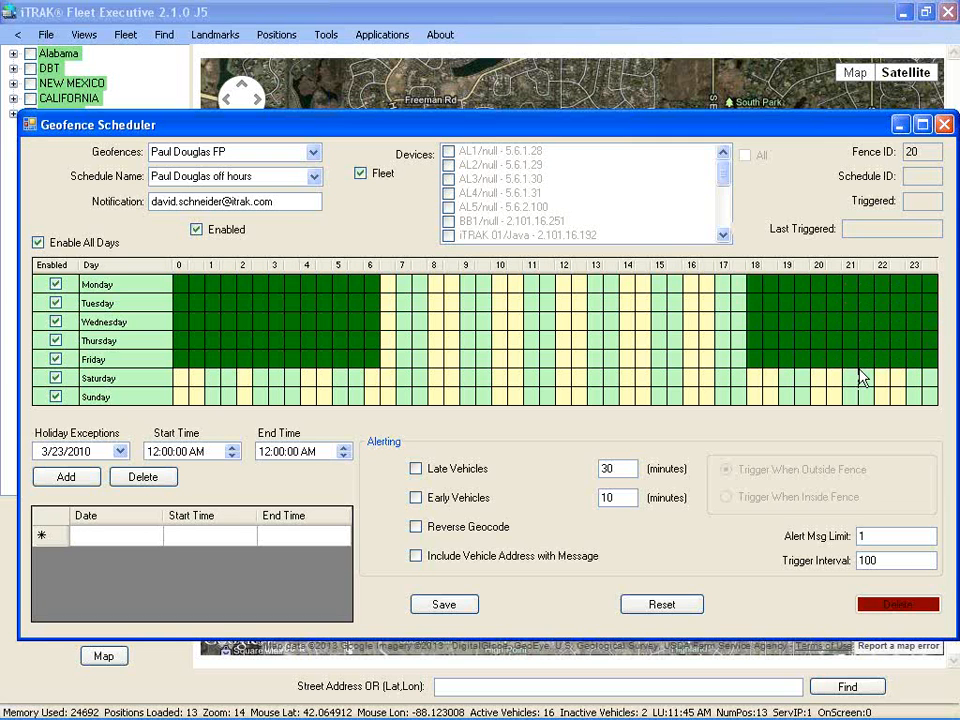
{"action": "left_click_drag", "start_coordinate": [180, 379], "coordinate": [936, 394]}
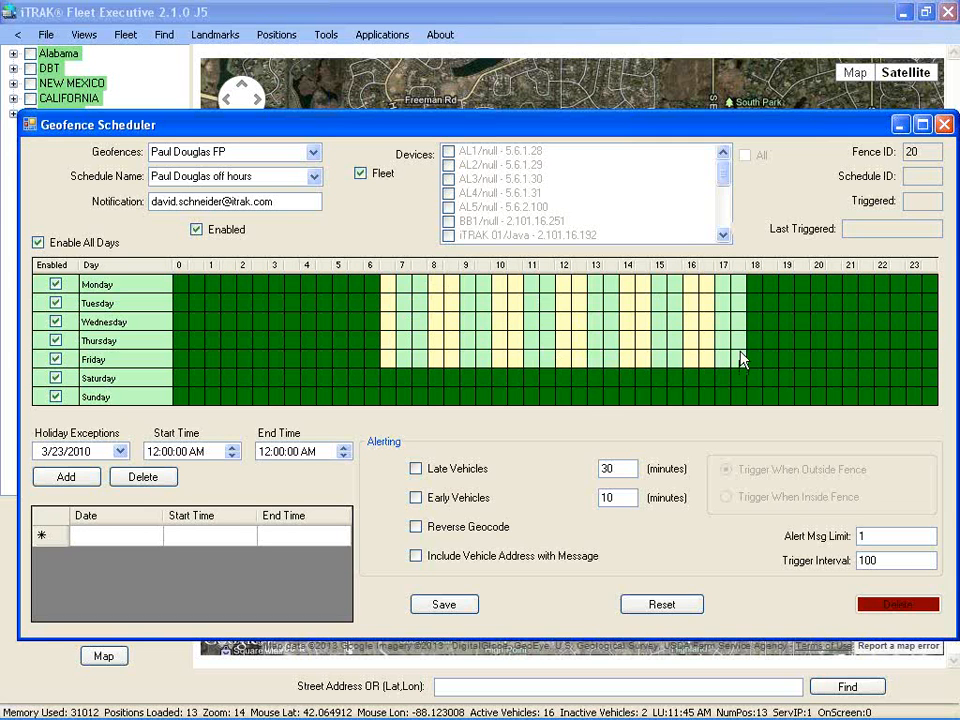
Save the off-hours schedule, close the scheduler and editor, and switch to the YouTube page
{"action": "left_click", "coordinate": [444, 605]}
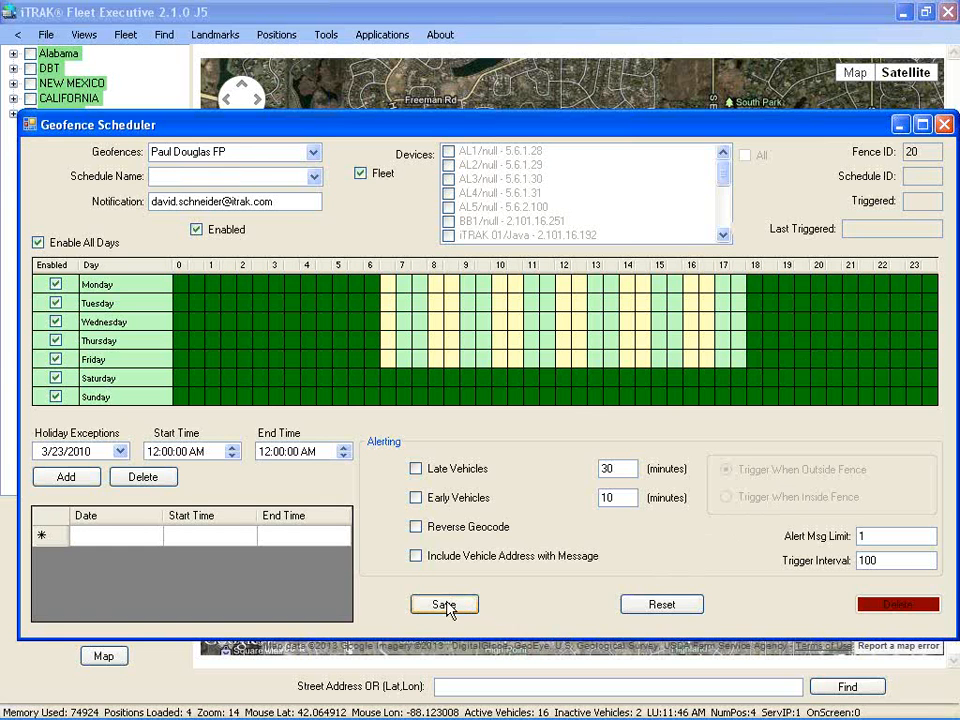
{"action": "left_click_drag", "start_coordinate": [831, 127], "coordinate": [800, 128]}
{"action": "left_click", "coordinate": [913, 124]}
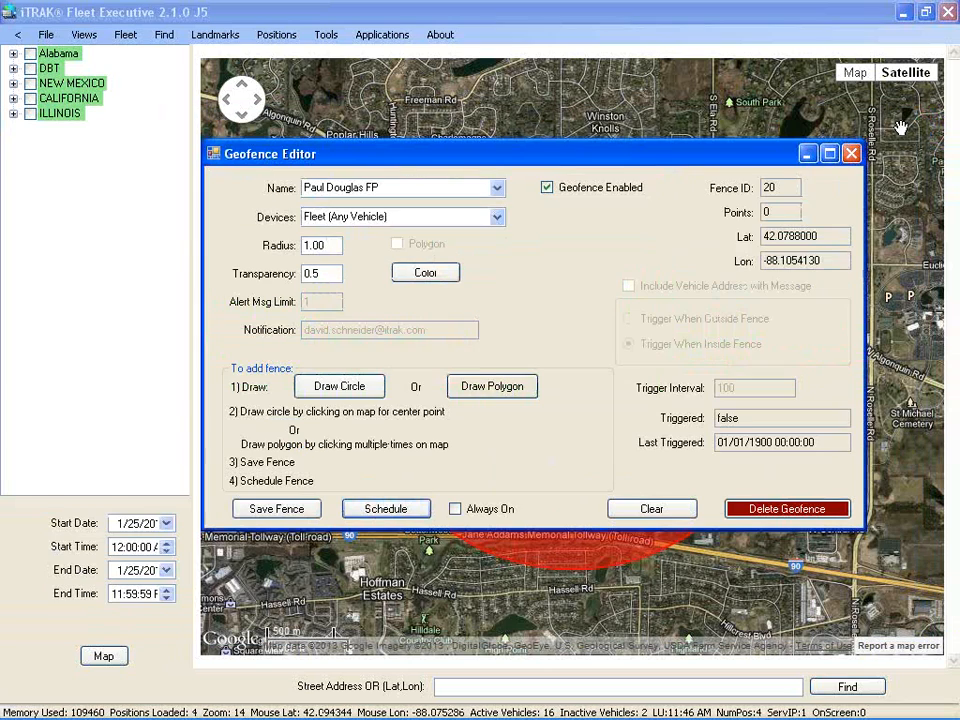
{"action": "left_click", "coordinate": [852, 155]}
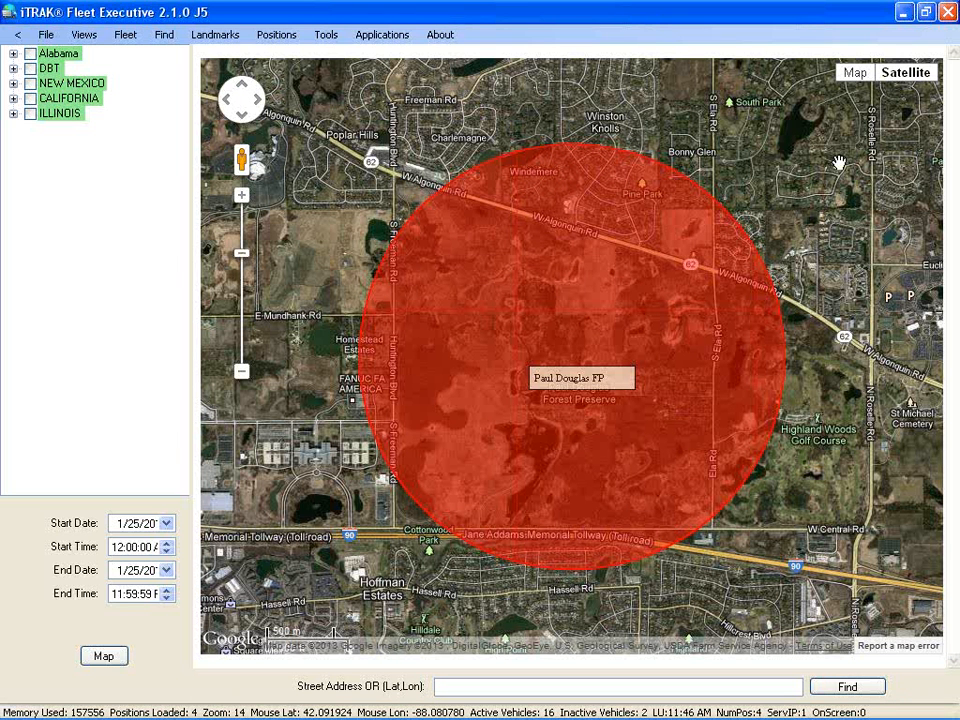
{"action": "key", "text": "alt+Tab"}
{"action": "key", "text": "alt+Tab"}
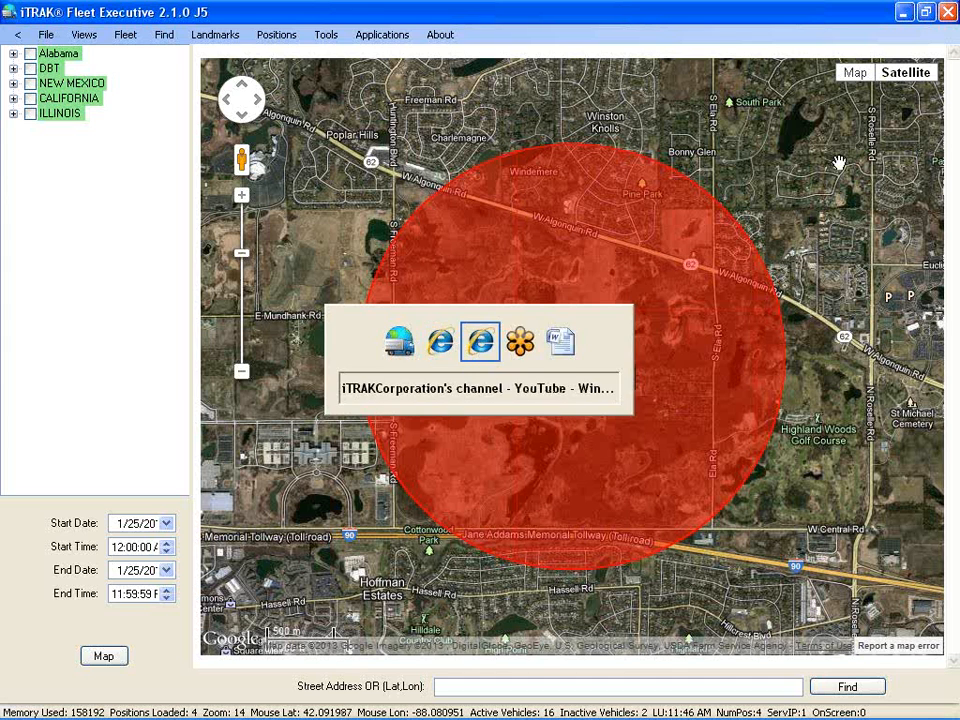